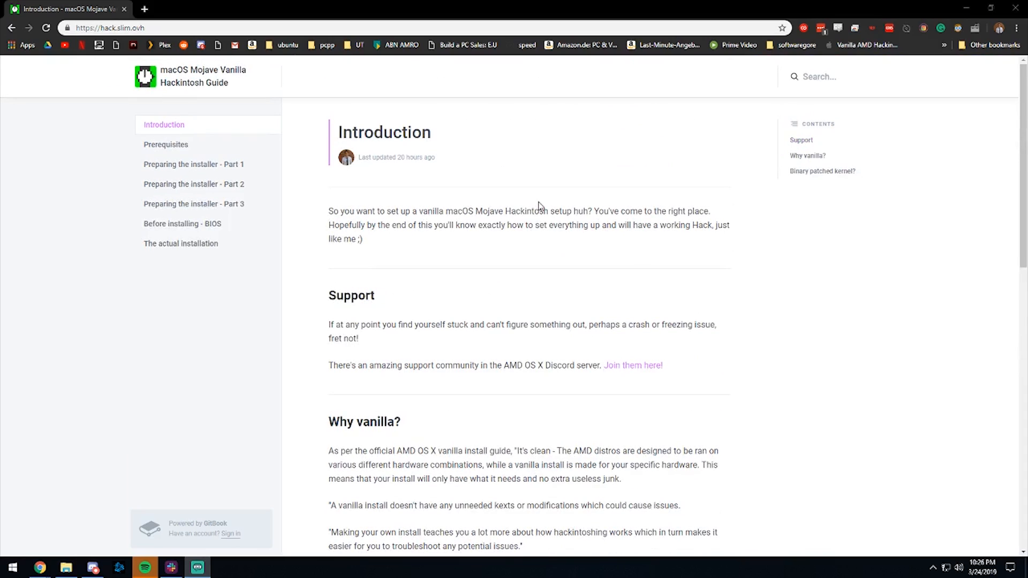
Read the Introduction page's Why vanilla and Binary patched kernel sections, highlighting the supported features and the processor limitation
{"action": "scroll", "coordinate": [539, 206], "scroll_direction": "down", "scroll_amount": 3}
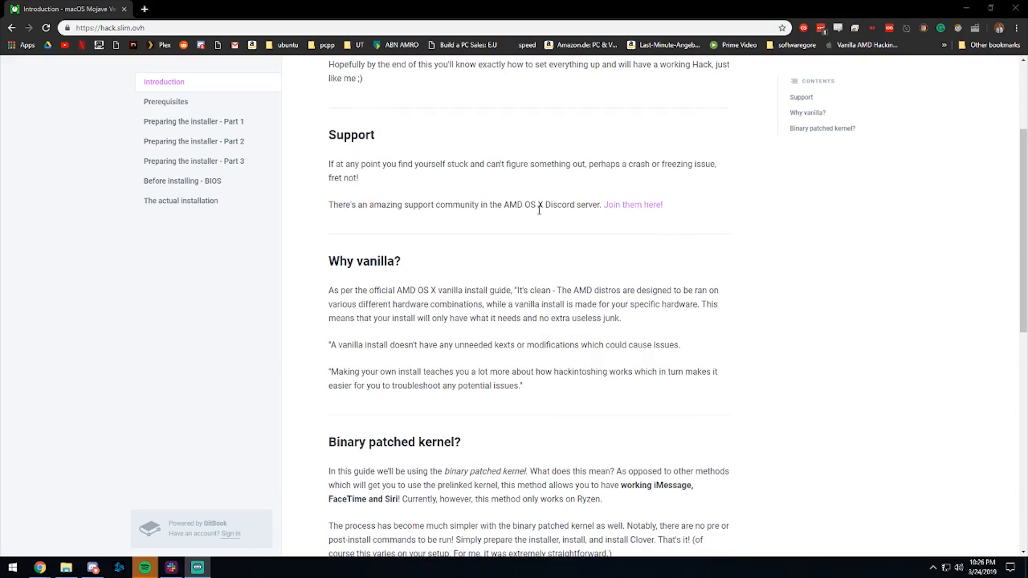
{"action": "scroll", "coordinate": [482, 209], "scroll_direction": "down", "scroll_amount": 1}
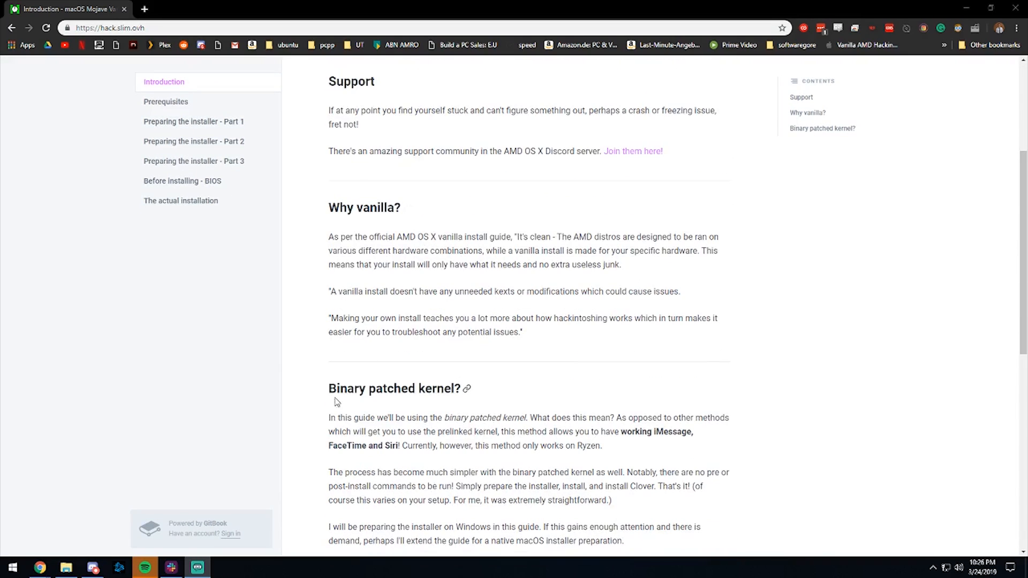
{"action": "scroll", "coordinate": [396, 383], "scroll_direction": "down", "scroll_amount": 1}
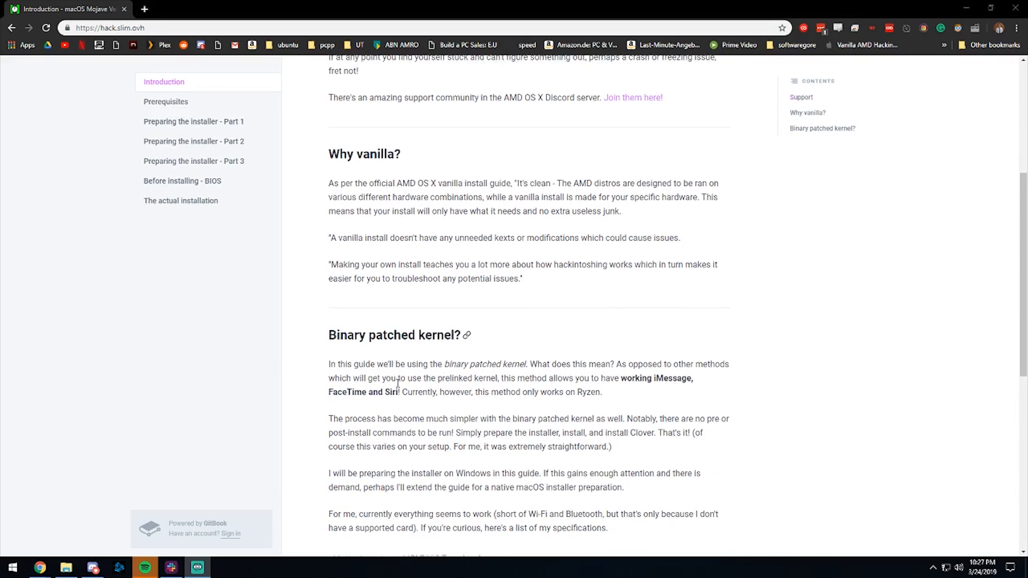
{"action": "left_click_drag", "start_coordinate": [620, 374], "coordinate": [396, 395]}
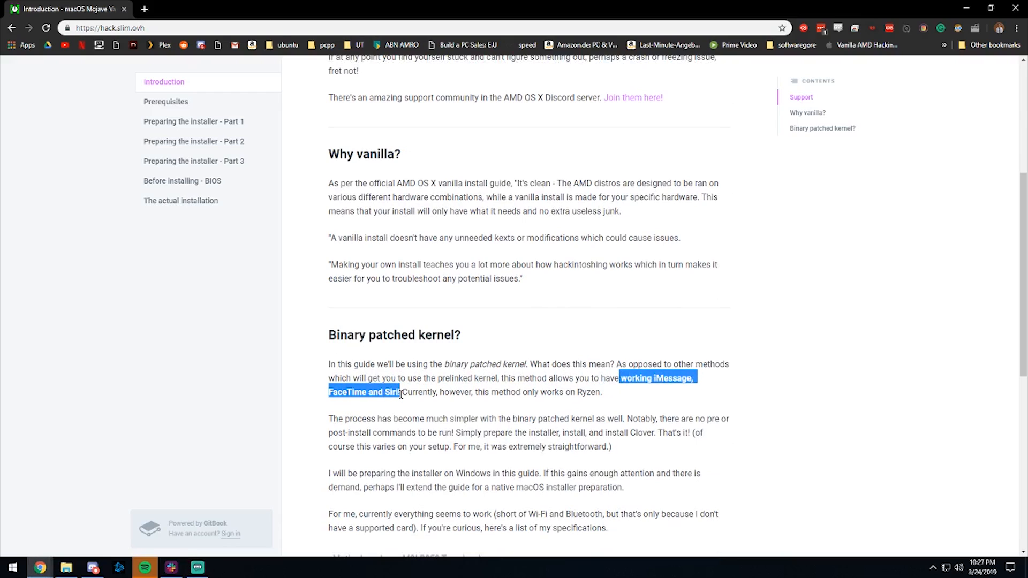
{"action": "left_click", "coordinate": [400, 395]}
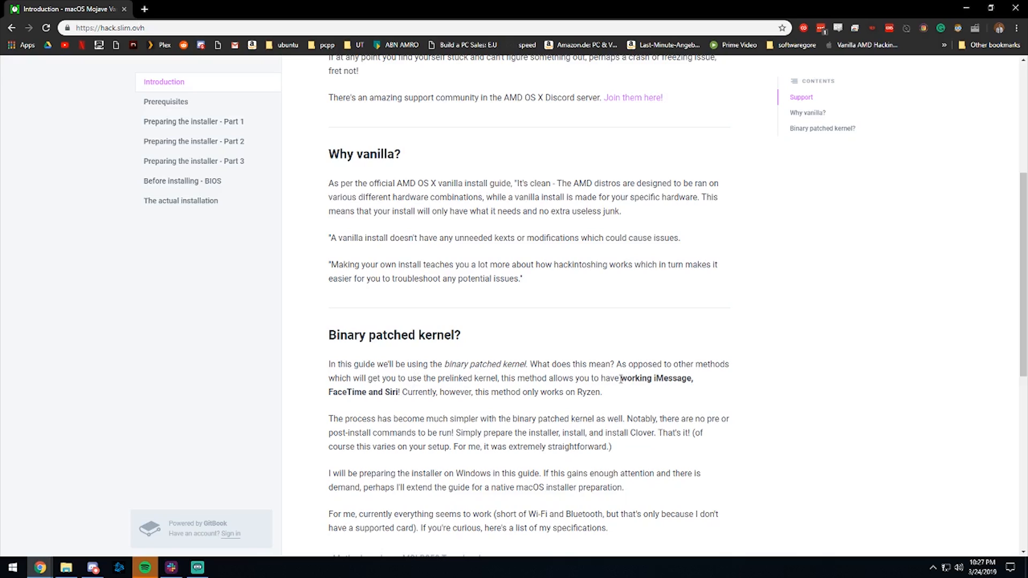
{"action": "left_click_drag", "start_coordinate": [430, 393], "coordinate": [602, 392]}
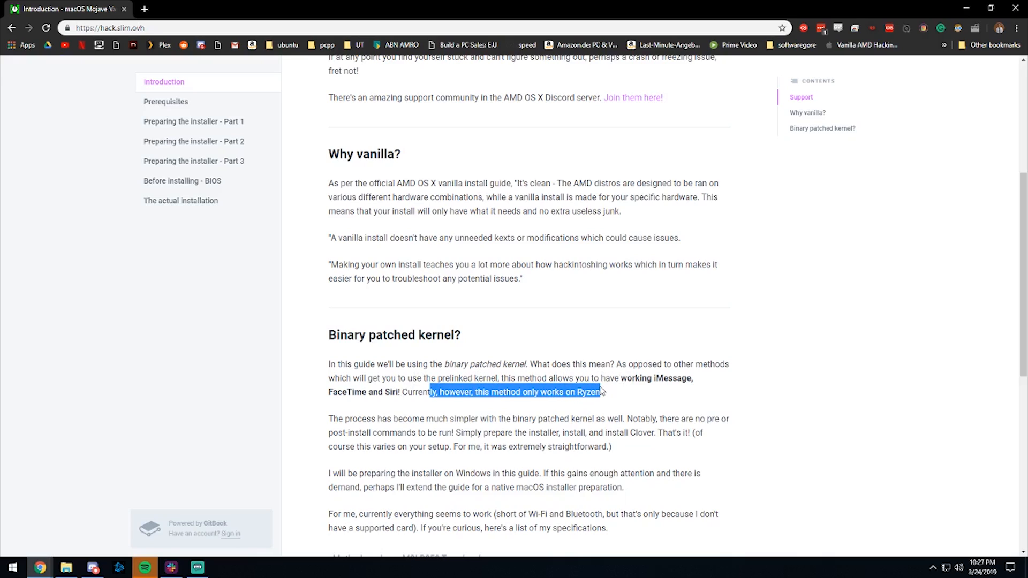
{"action": "left_click", "coordinate": [611, 395]}
{"action": "key", "text": "alt+Tab"}
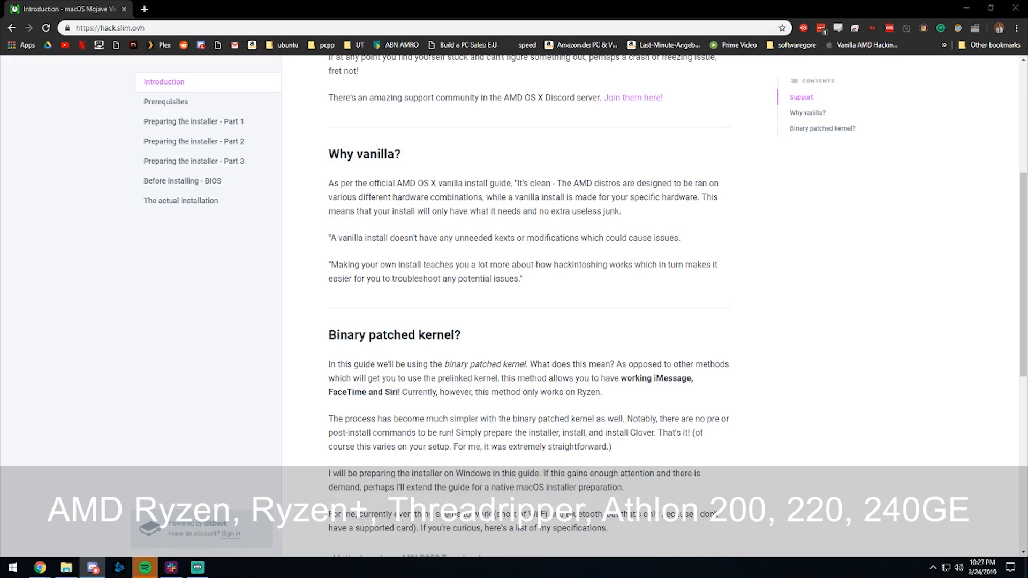
{"action": "scroll", "coordinate": [890, 240], "scroll_direction": "down", "scroll_amount": 1}
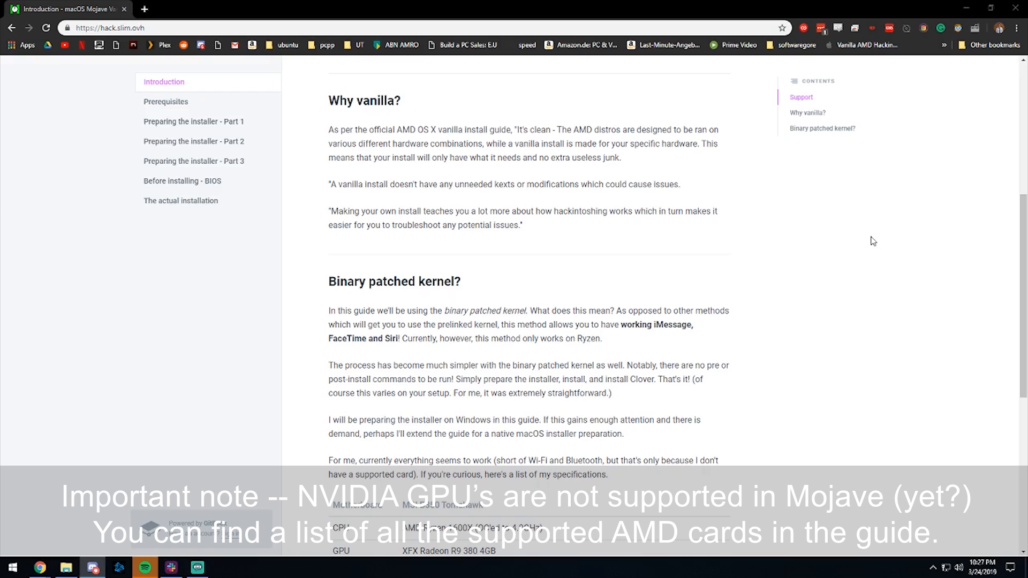
{"action": "scroll", "coordinate": [649, 298], "scroll_direction": "up", "scroll_amount": 6}
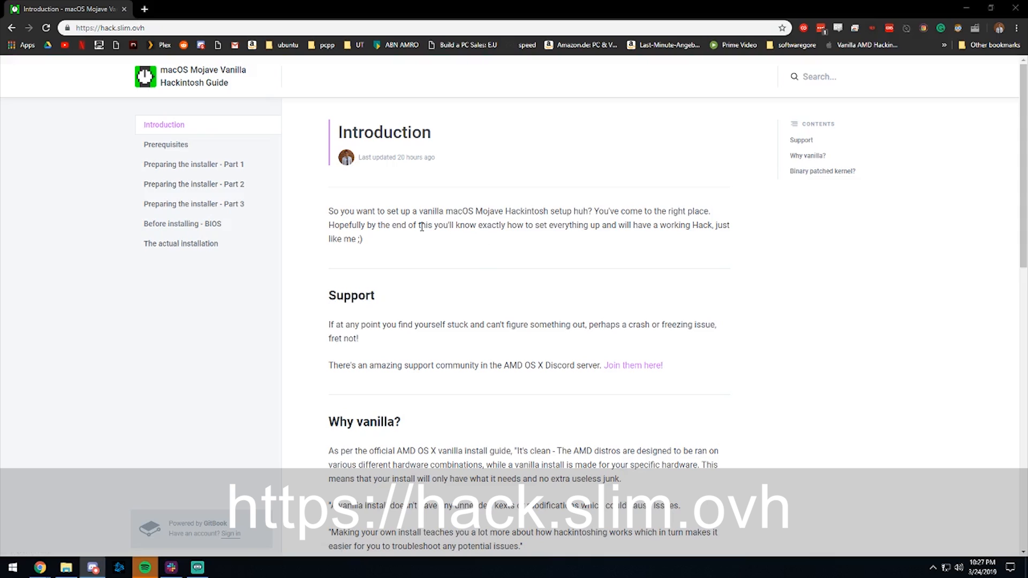
Switch to the browser window with the reference guides and look over the kb.amd-osx.com Installing page and its address
{"action": "left_click", "coordinate": [43, 566]}
{"action": "left_click", "coordinate": [171, 522]}
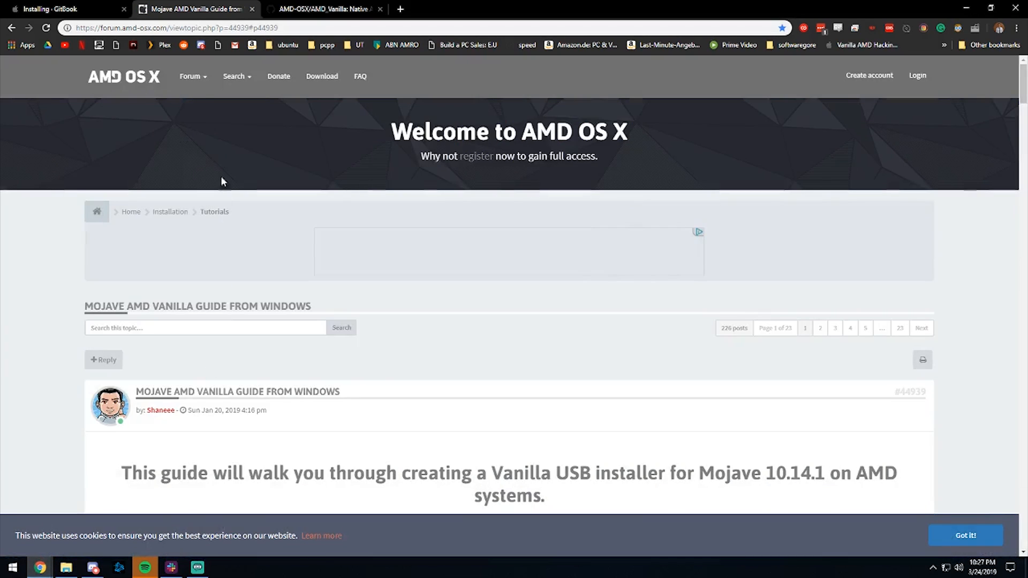
{"action": "left_click", "coordinate": [66, 7]}
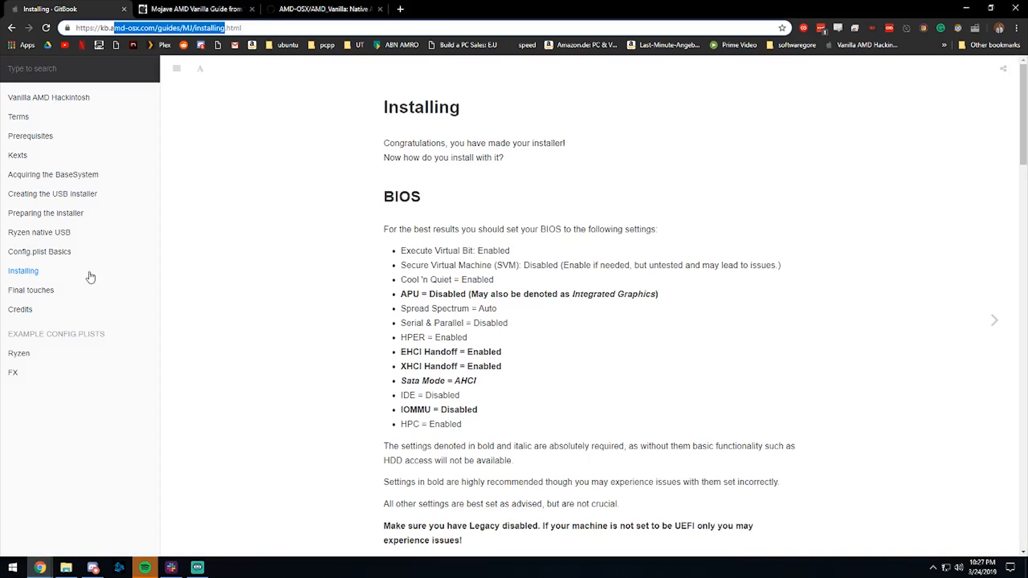
{"action": "scroll", "coordinate": [420, 268], "scroll_direction": "down", "scroll_amount": 4}
{"action": "scroll", "coordinate": [446, 262], "scroll_direction": "up", "scroll_amount": 4}
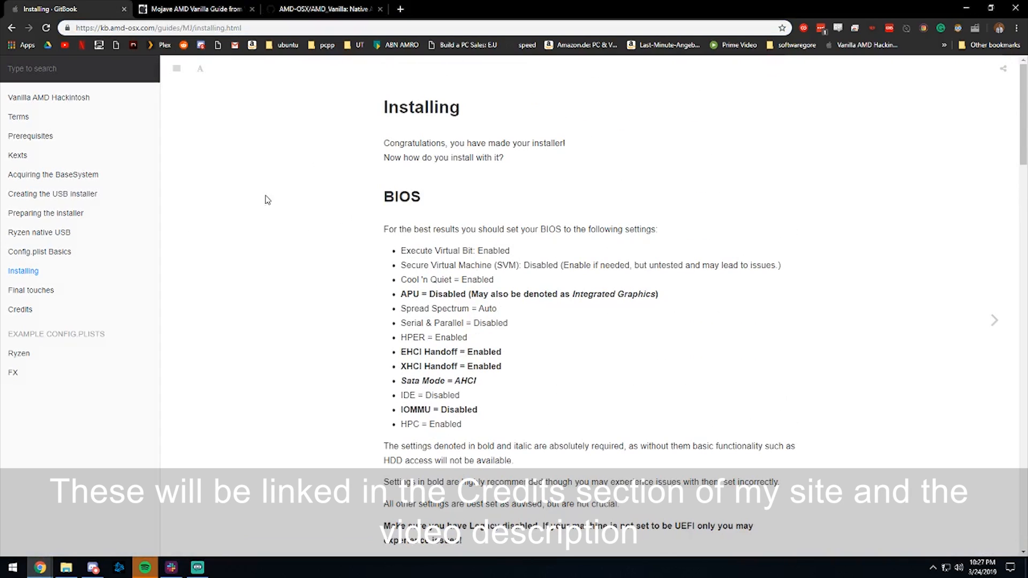
{"action": "left_click_drag", "start_coordinate": [114, 28], "coordinate": [223, 27]}
{"action": "left_click", "coordinate": [266, 136]}
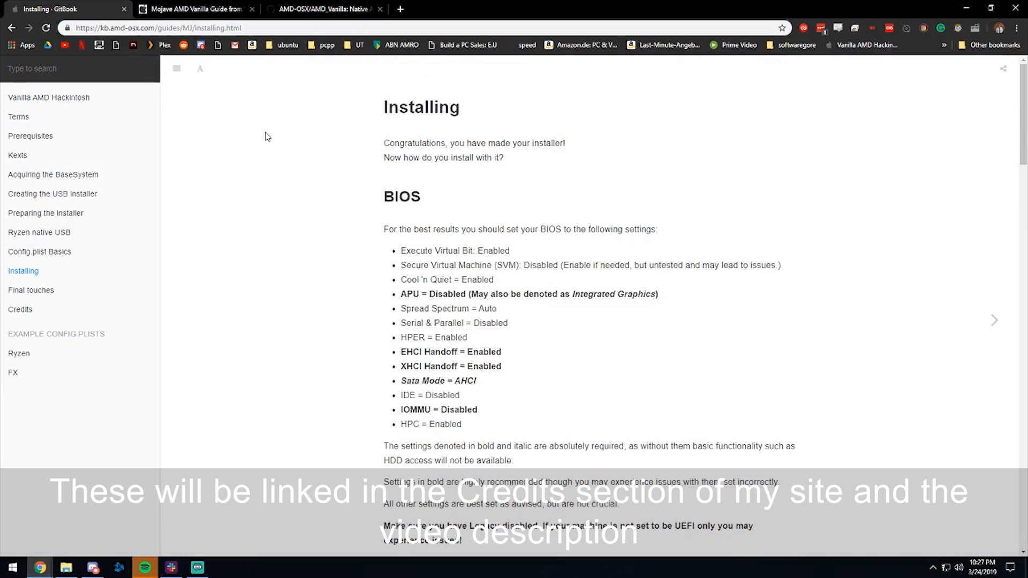
Skim the AMD OS X forum's Mojave AMD Vanilla Guide from Windows, and go back to the hack.slim.ovh guide
{"action": "left_click", "coordinate": [192, 5]}
{"action": "scroll", "coordinate": [193, 283], "scroll_direction": "down", "scroll_amount": 2}
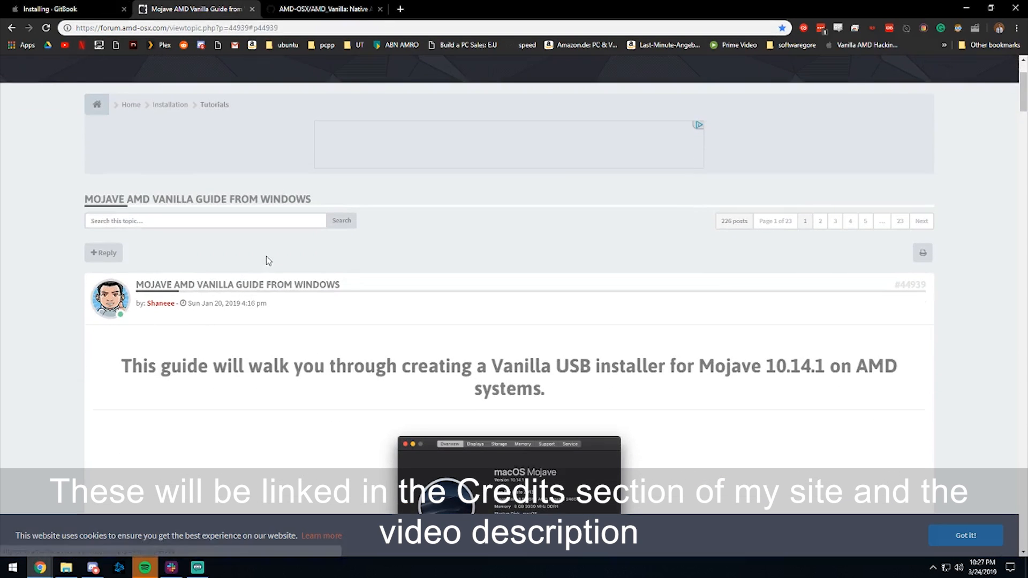
{"action": "scroll", "coordinate": [230, 273], "scroll_direction": "down", "scroll_amount": 1}
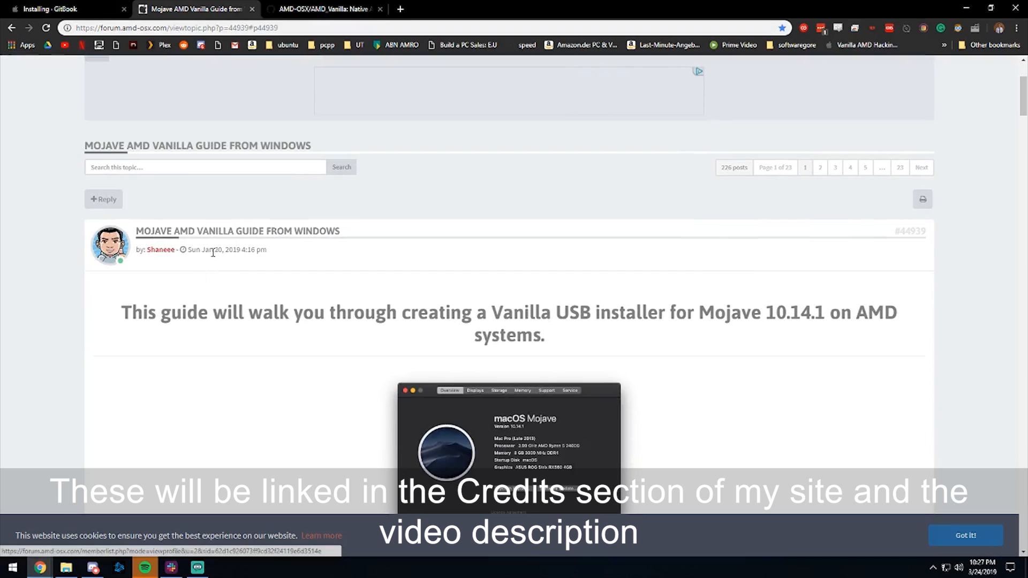
{"action": "scroll", "coordinate": [225, 257], "scroll_direction": "down", "scroll_amount": 4}
{"action": "scroll", "coordinate": [230, 258], "scroll_direction": "down", "scroll_amount": 10}
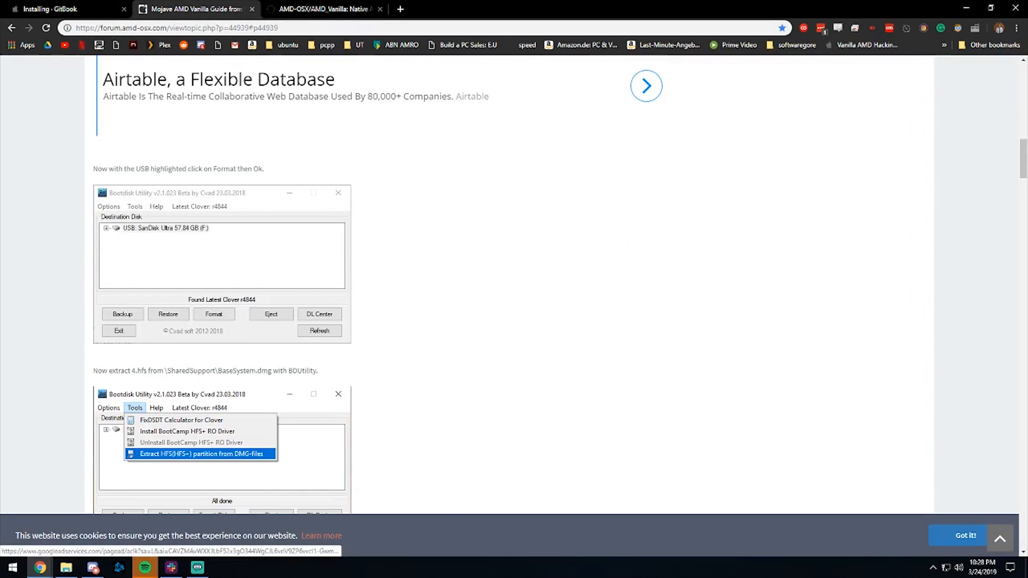
{"action": "left_click", "coordinate": [966, 7]}
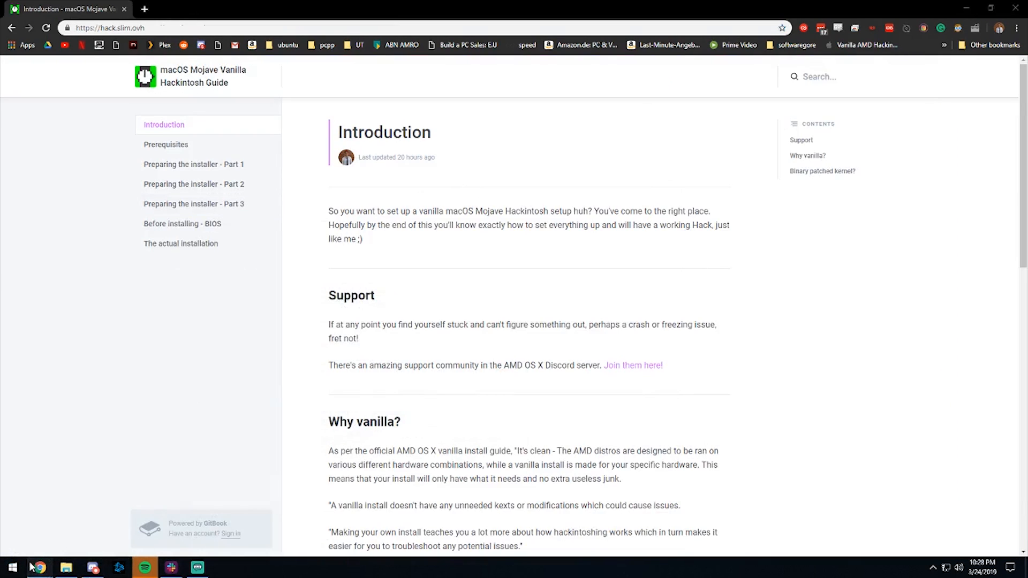
Reopen the reference guides and review the Installing page through its post-install commands, and return to the hack.slim.ovh guide
{"action": "mouse_move", "coordinate": [41, 567]}
{"action": "left_click", "coordinate": [166, 509]}
{"action": "left_click", "coordinate": [169, 7]}
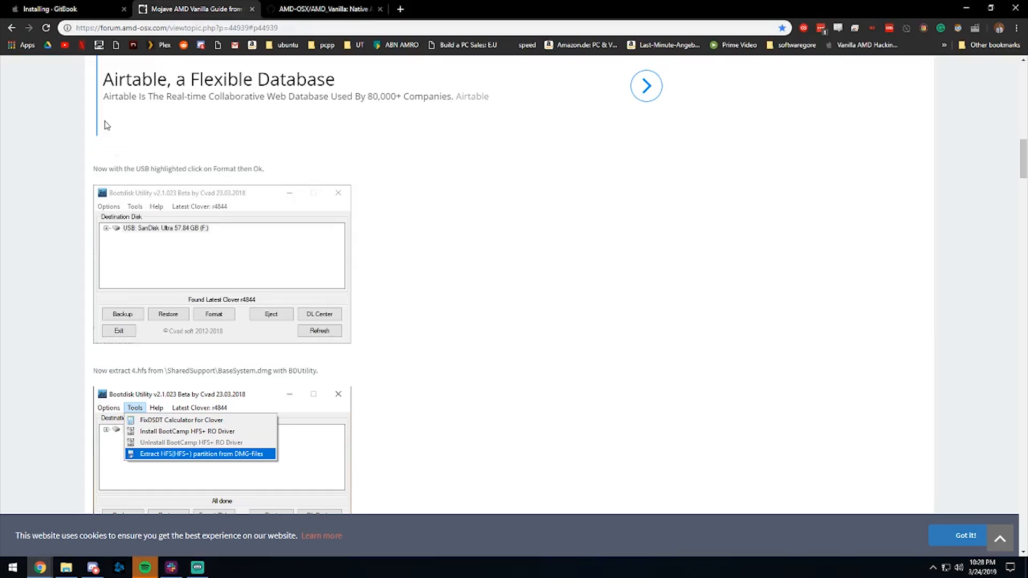
{"action": "left_click", "coordinate": [70, 9]}
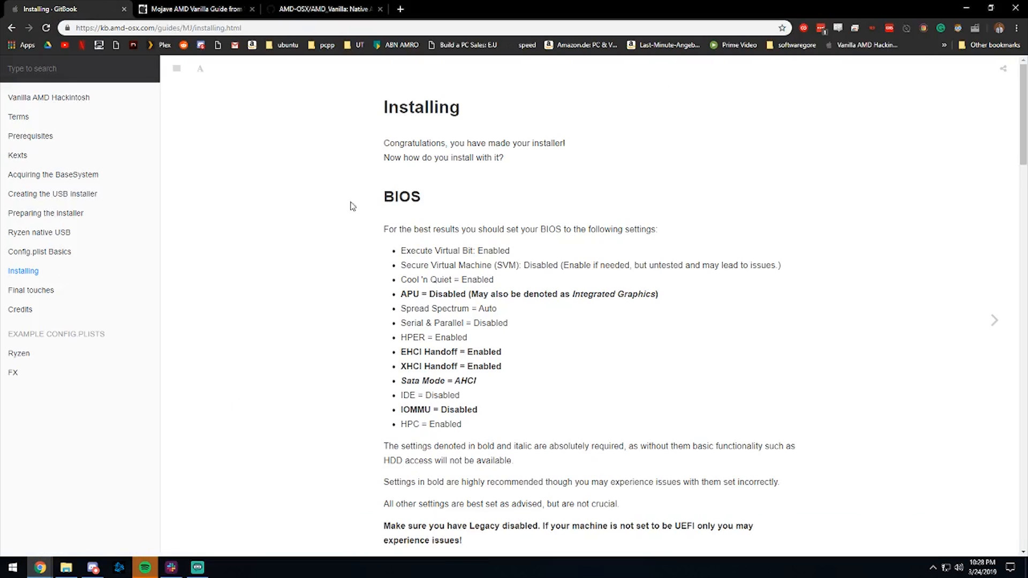
{"action": "scroll", "coordinate": [528, 230], "scroll_direction": "down", "scroll_amount": 15}
{"action": "scroll", "coordinate": [482, 187], "scroll_direction": "up", "scroll_amount": 4}
{"action": "scroll", "coordinate": [424, 127], "scroll_direction": "down", "scroll_amount": 6}
{"action": "scroll", "coordinate": [424, 127], "scroll_direction": "down", "scroll_amount": 10}
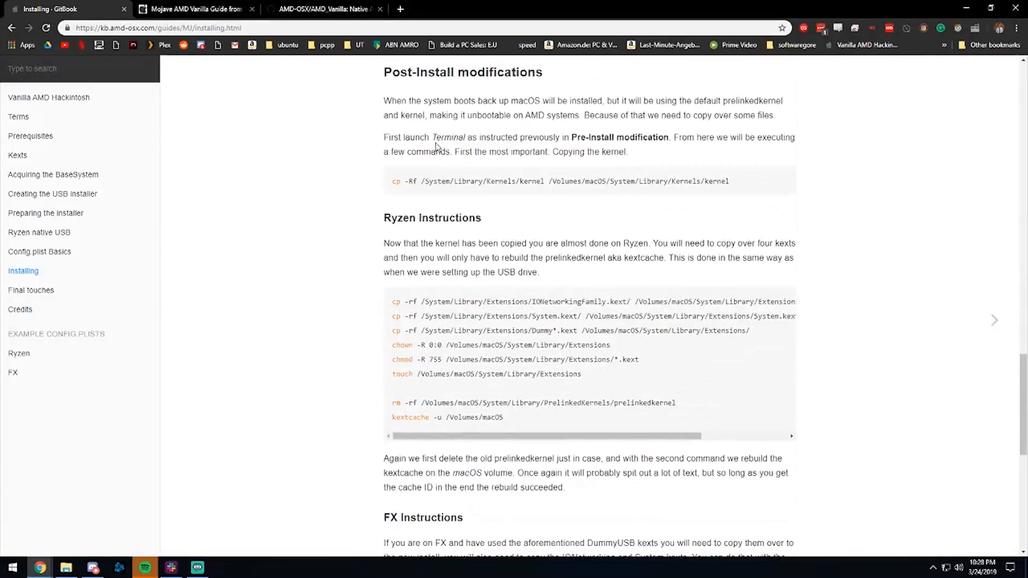
{"action": "scroll", "coordinate": [462, 178], "scroll_direction": "down", "scroll_amount": 5}
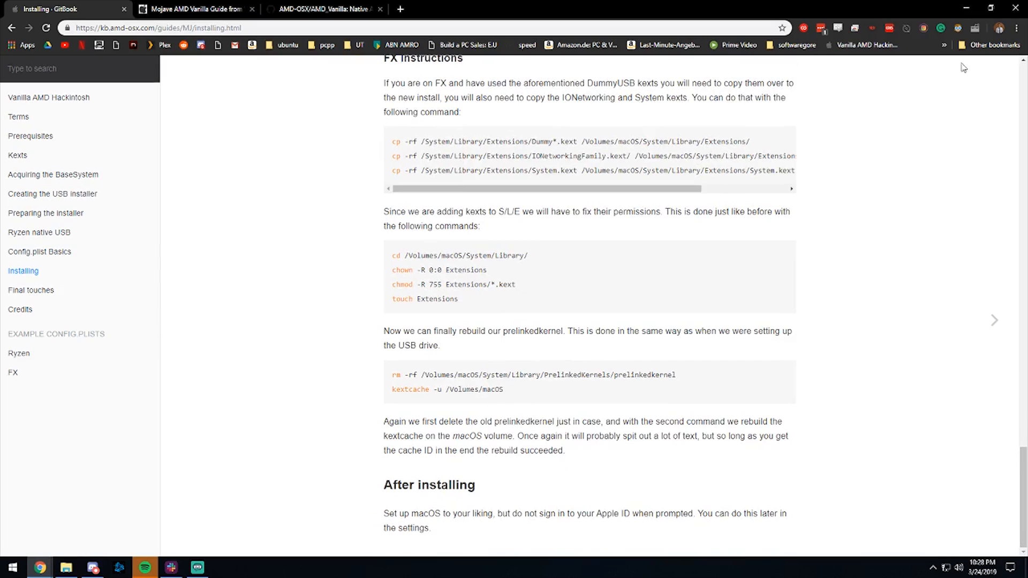
{"action": "left_click", "coordinate": [966, 9]}
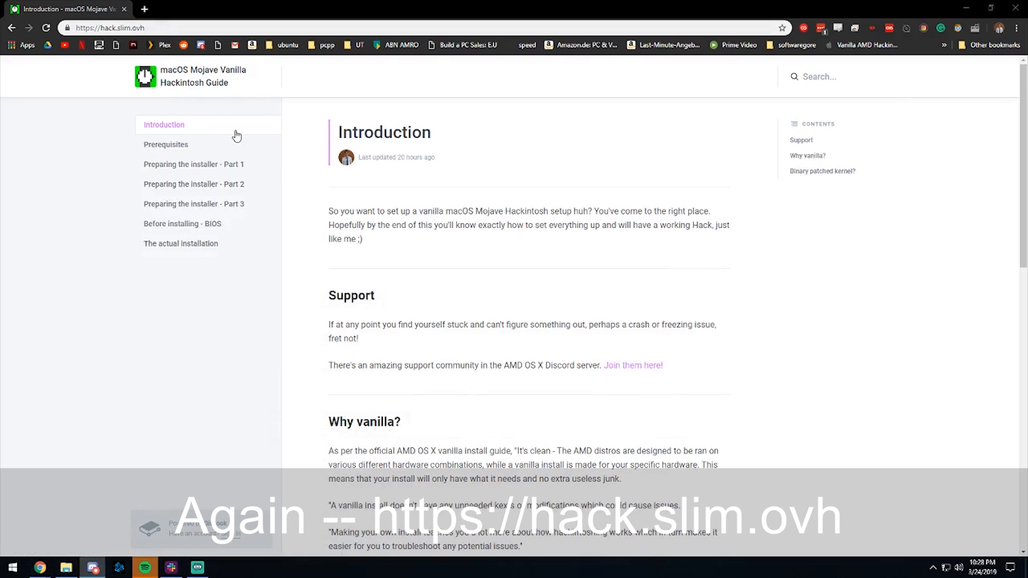
Look through the guide's Prerequisites and Preparing the installer - Part 1 pages
{"action": "left_click", "coordinate": [220, 145]}
{"action": "scroll", "coordinate": [407, 227], "scroll_direction": "down", "scroll_amount": 3}
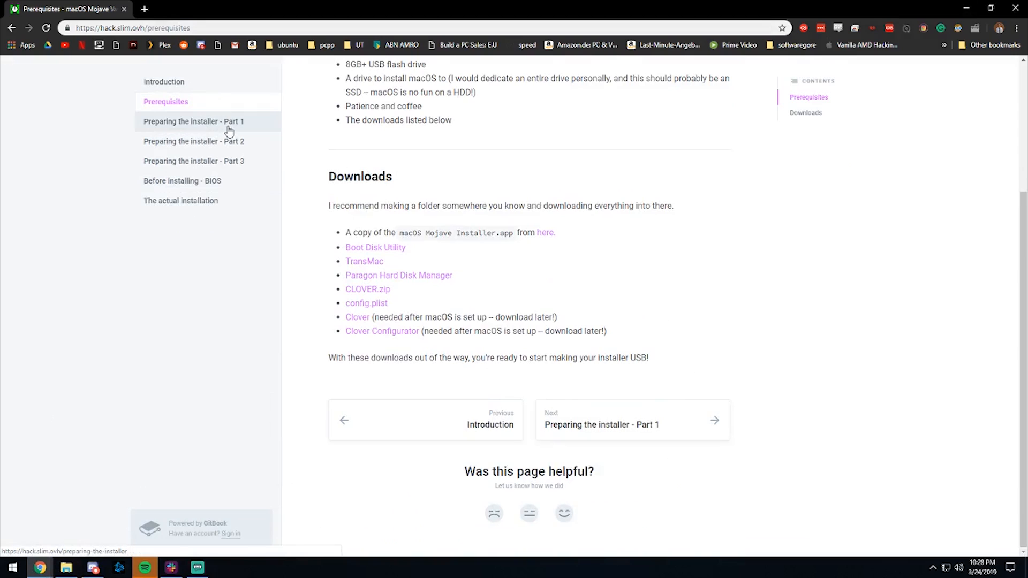
{"action": "left_click", "coordinate": [222, 122]}
{"action": "scroll", "coordinate": [420, 210], "scroll_direction": "down", "scroll_amount": 10}
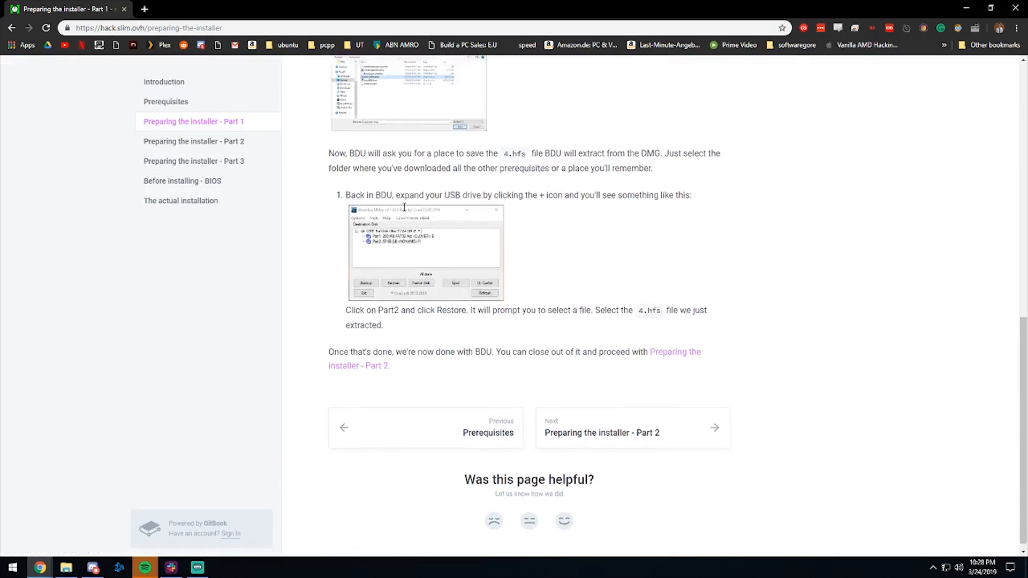
{"action": "scroll", "coordinate": [412, 208], "scroll_direction": "up", "scroll_amount": 15}
{"action": "scroll", "coordinate": [404, 206], "scroll_direction": "down", "scroll_amount": 1}
{"action": "scroll", "coordinate": [375, 208], "scroll_direction": "up", "scroll_amount": 1}
Review the Downloads list on the Prerequisites page and check it against the files in File Explorer's Mojave folder
{"action": "left_click", "coordinate": [211, 154]}
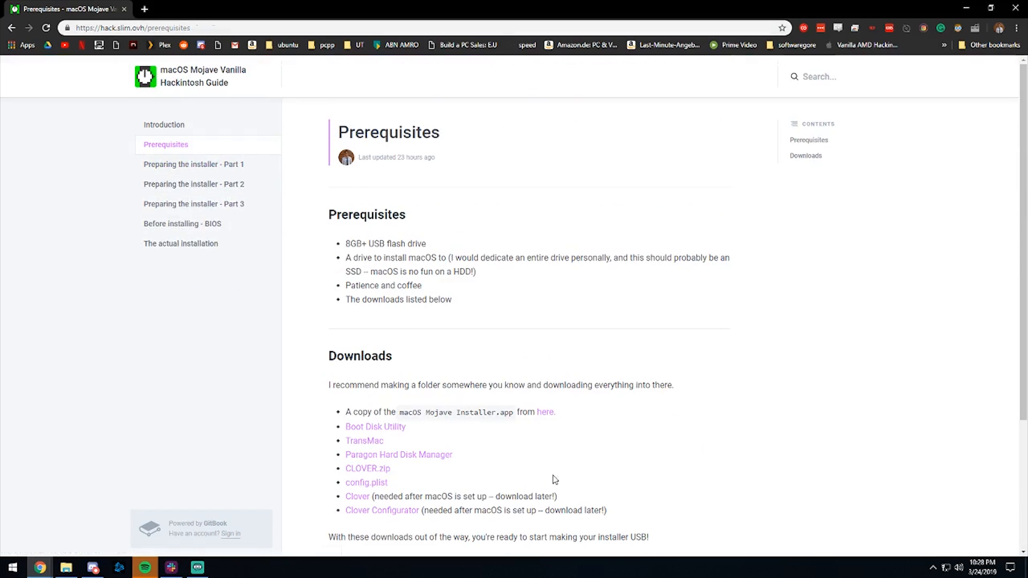
{"action": "scroll", "coordinate": [375, 396], "scroll_direction": "down", "scroll_amount": 1}
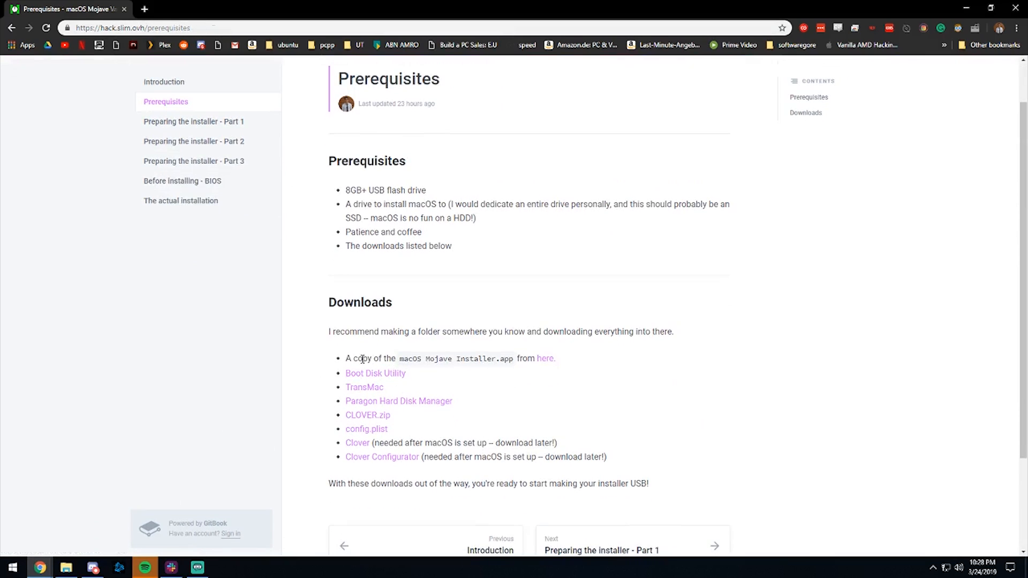
{"action": "left_click_drag", "start_coordinate": [338, 358], "coordinate": [642, 467]}
{"action": "key", "text": "alt+Tab"}
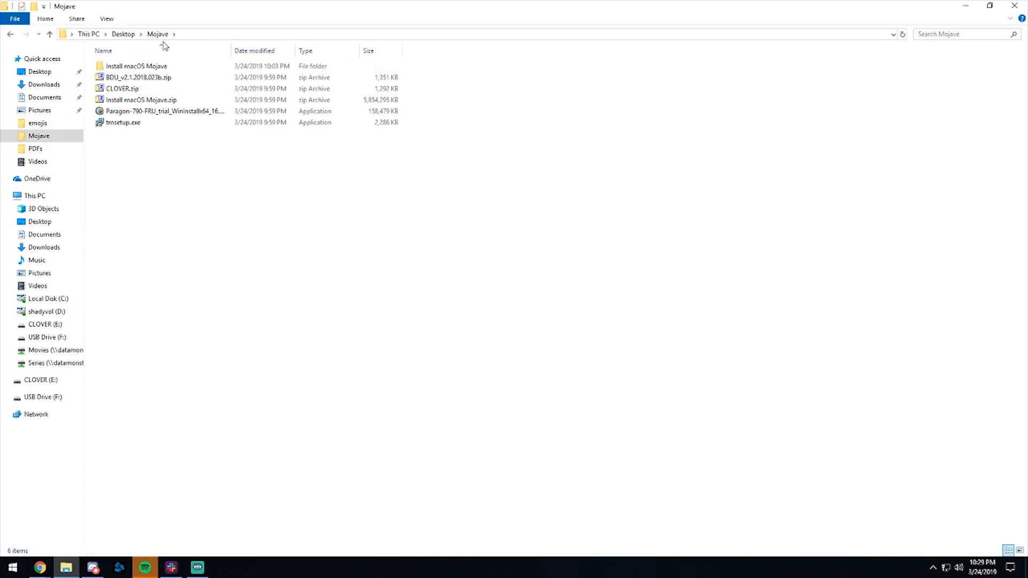
{"action": "left_click_drag", "start_coordinate": [151, 157], "coordinate": [147, 82]}
{"action": "left_click", "coordinate": [184, 167]}
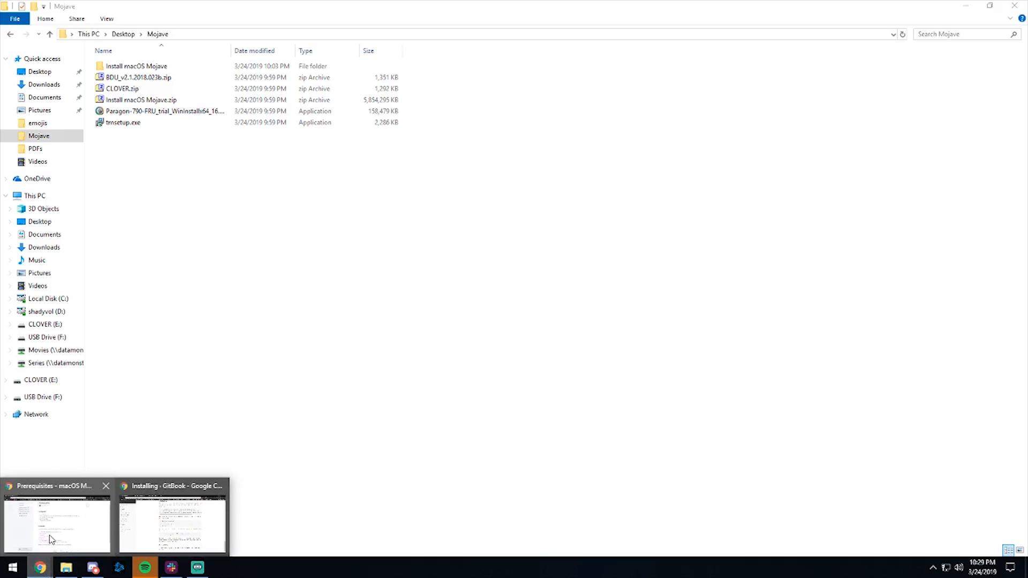
{"action": "left_click", "coordinate": [171, 517]}
{"action": "left_click_drag", "start_coordinate": [498, 12], "coordinate": [1027, 185]}
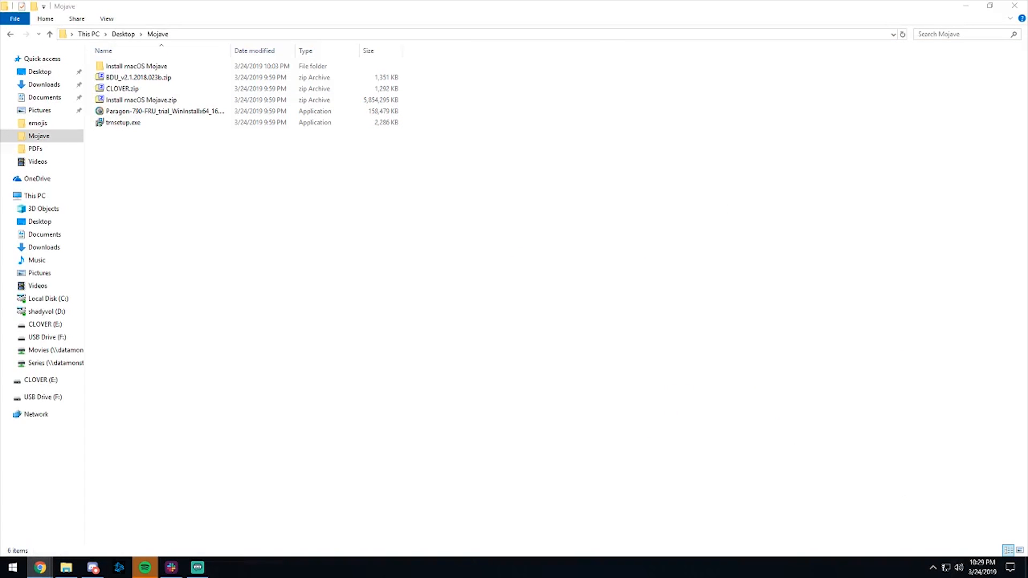
{"action": "left_click", "coordinate": [424, 235]}
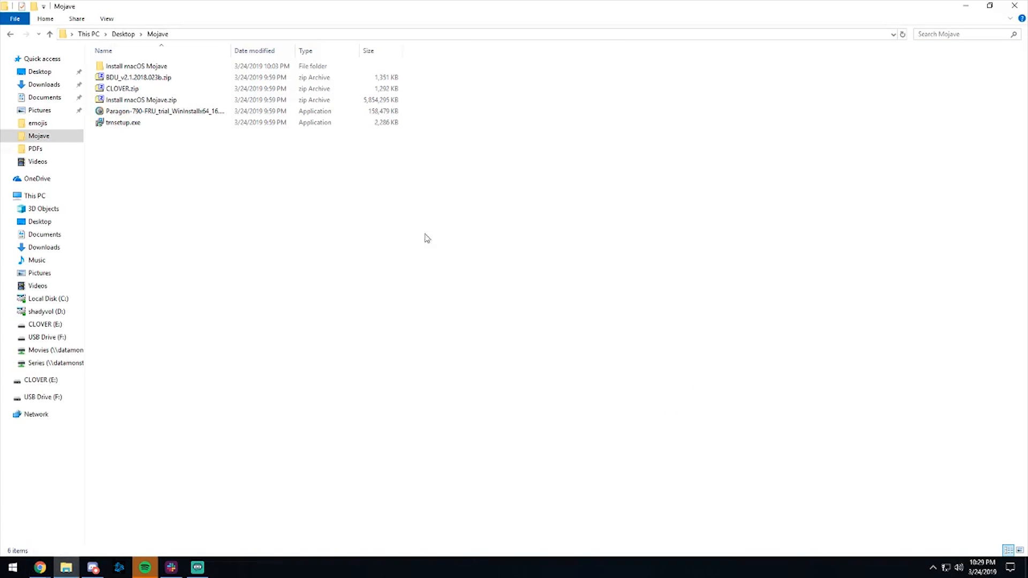
Extract BDU_v2.1.2018.023b.zip into its own folder with 7-Zip and launch Bootdisk Utility from that folder
{"action": "left_click", "coordinate": [143, 102]}
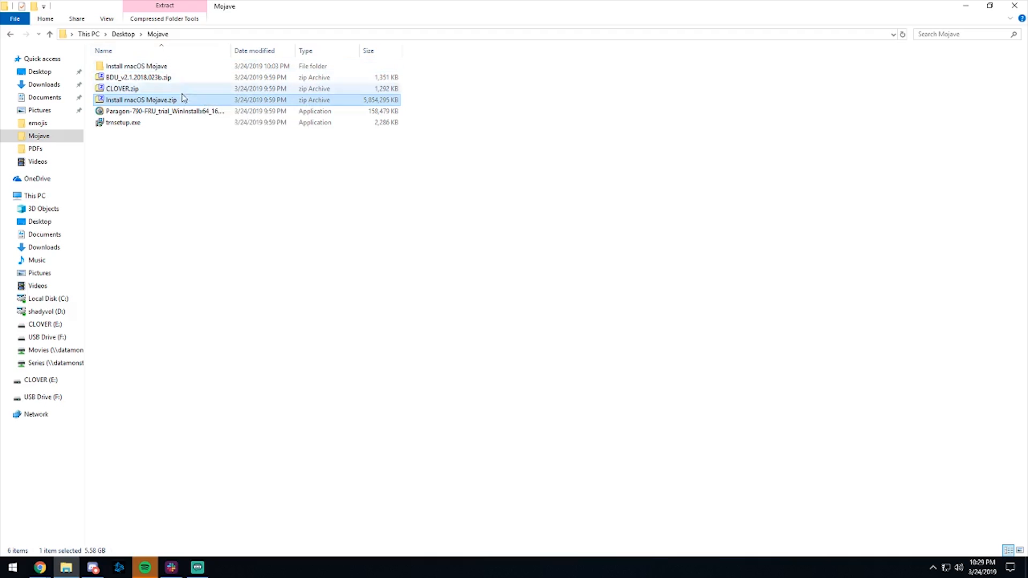
{"action": "right_click", "coordinate": [153, 78]}
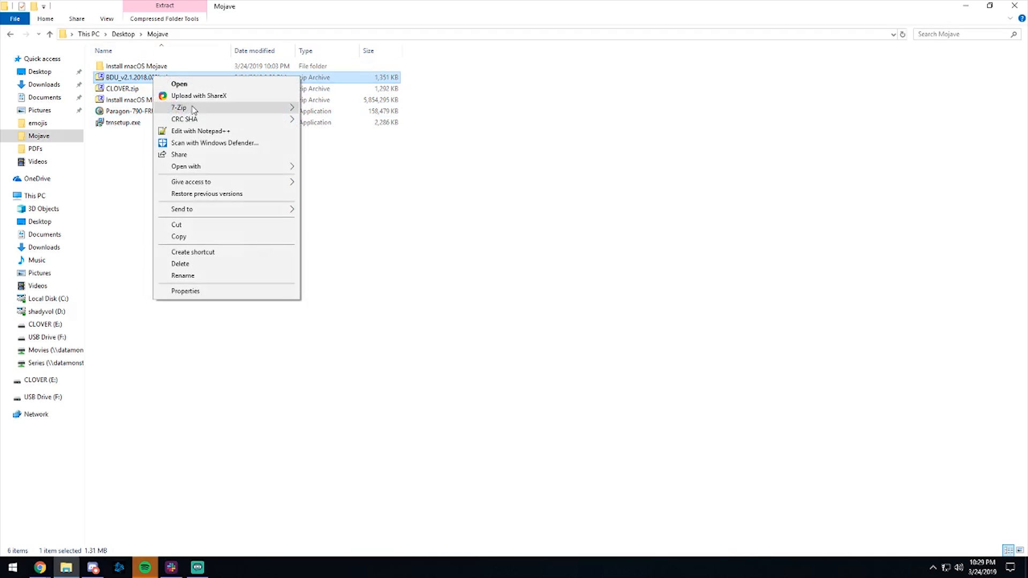
{"action": "mouse_move", "coordinate": [185, 107]}
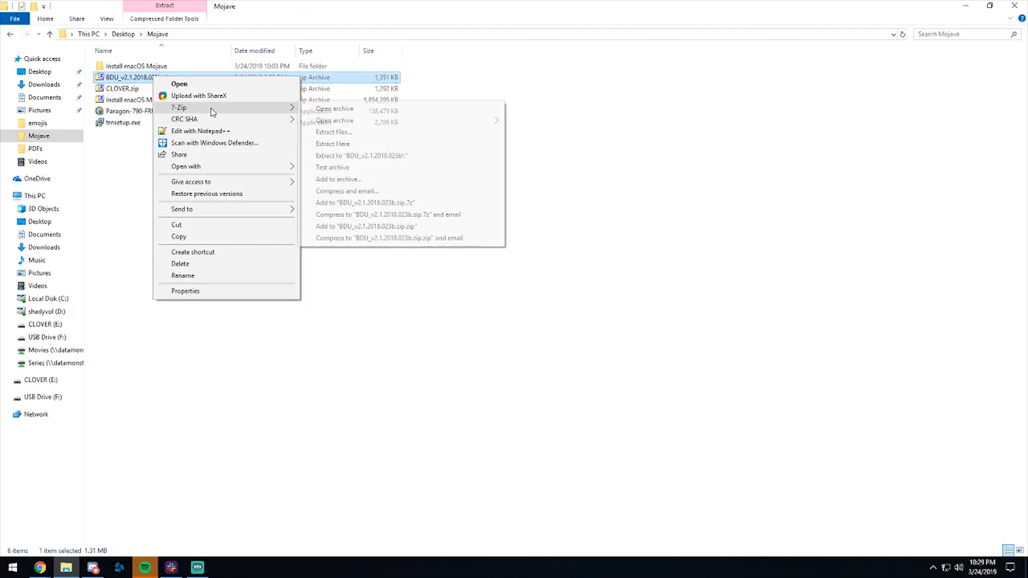
{"action": "left_click", "coordinate": [362, 155]}
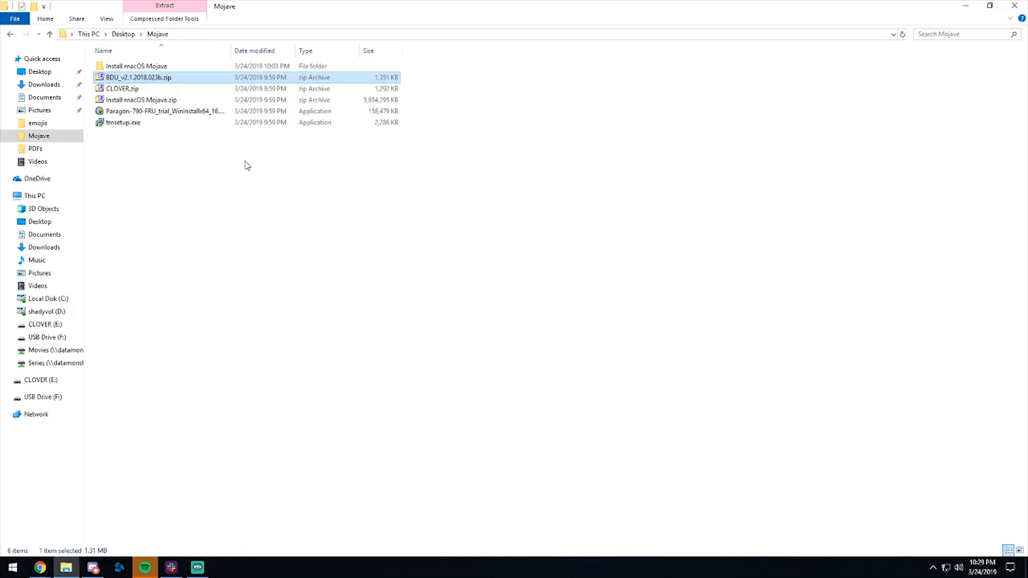
{"action": "double_click", "coordinate": [188, 69]}
{"action": "double_click", "coordinate": [179, 69]}
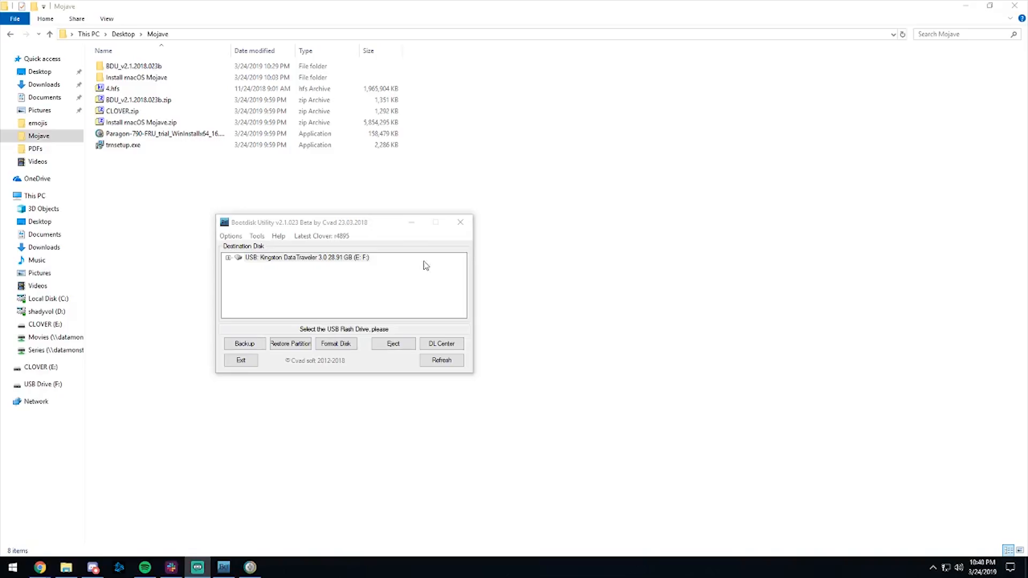
Check for the latest Clover revision in Bootdisk Utility's configuration and accept the download source and format settings
{"action": "left_click", "coordinate": [403, 235]}
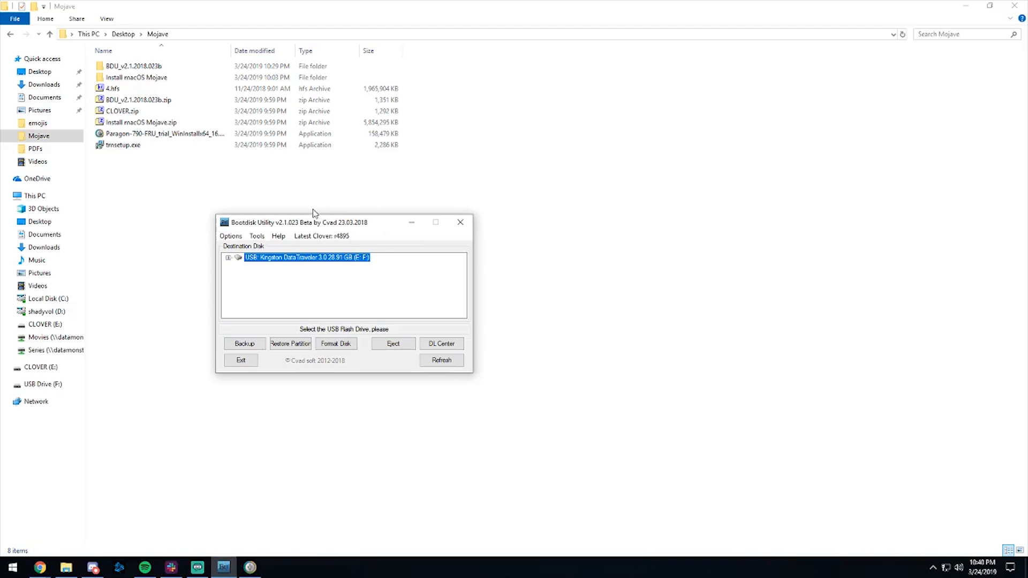
{"action": "left_click_drag", "start_coordinate": [309, 224], "coordinate": [406, 211]}
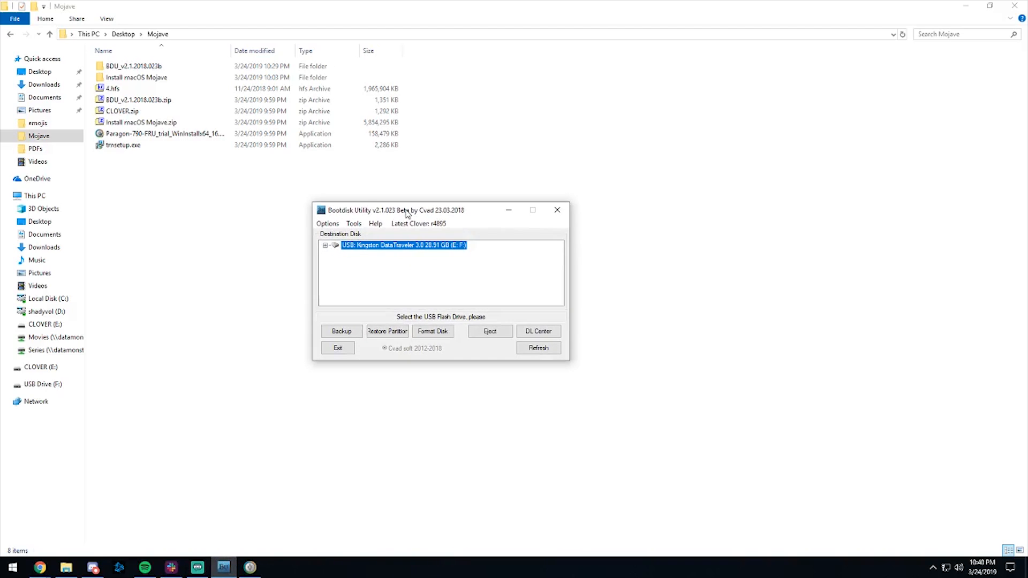
{"action": "left_click", "coordinate": [336, 224]}
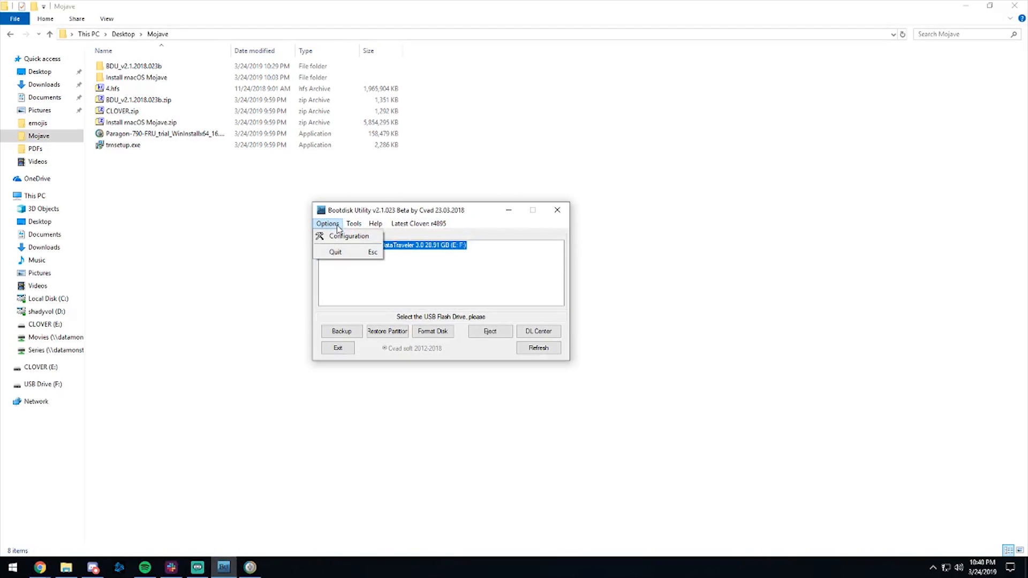
{"action": "left_click", "coordinate": [345, 236]}
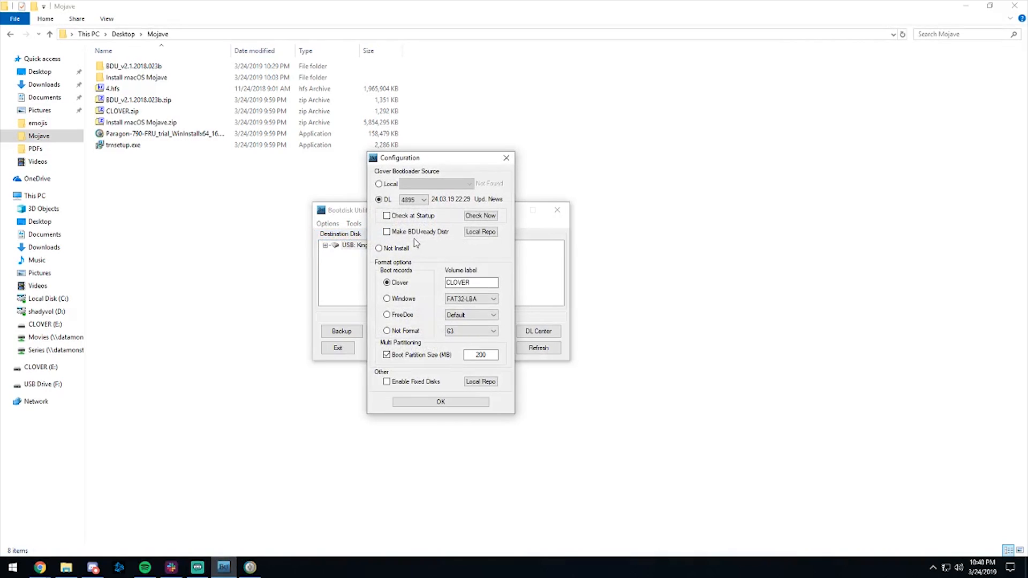
{"action": "left_click", "coordinate": [479, 218]}
{"action": "left_click", "coordinate": [474, 216]}
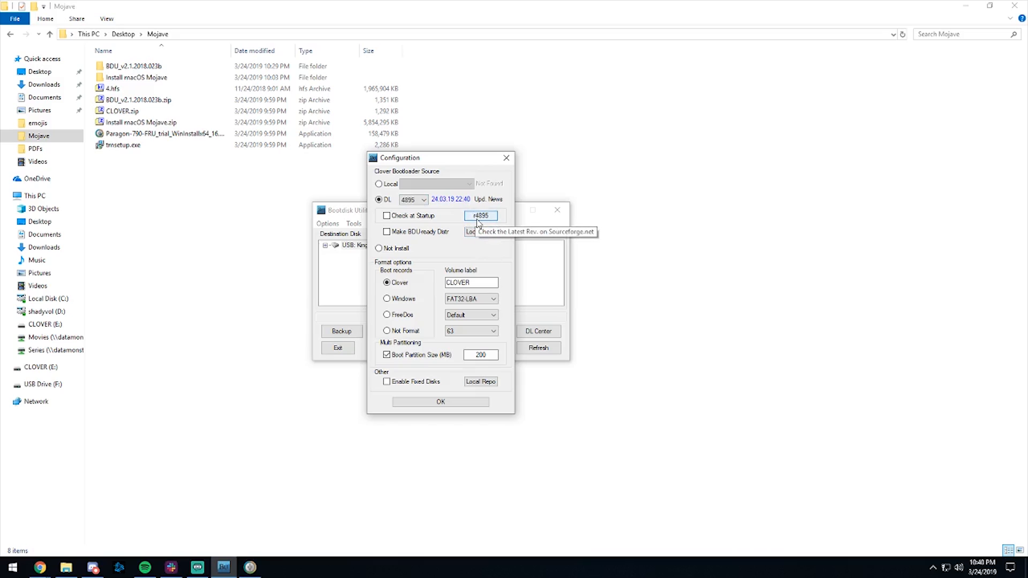
{"action": "left_click", "coordinate": [459, 401]}
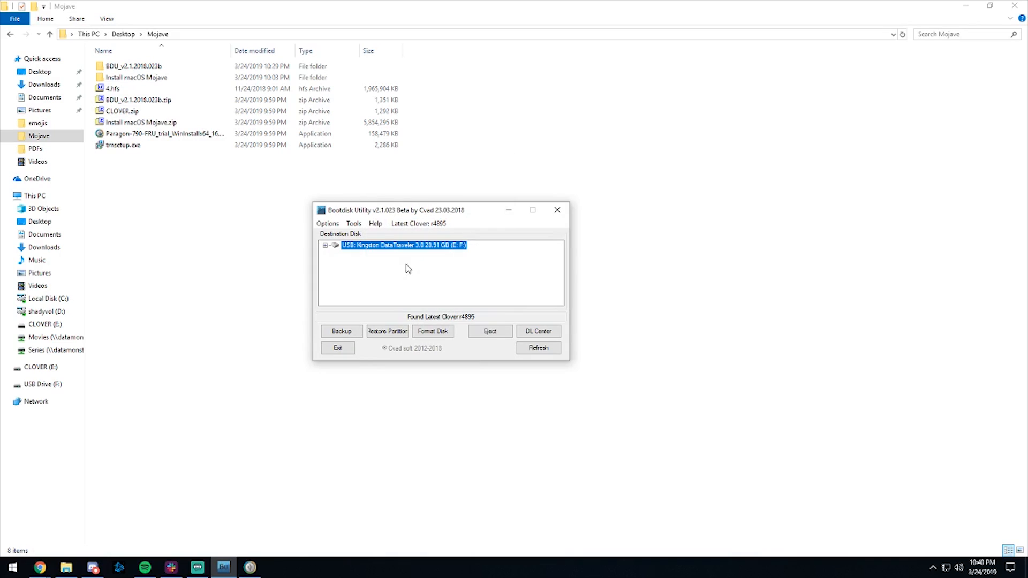
Format the Kingston DataTraveler USB drive with the Clover bootloader, accepting that all its data is destroyed
{"action": "left_click", "coordinate": [431, 332]}
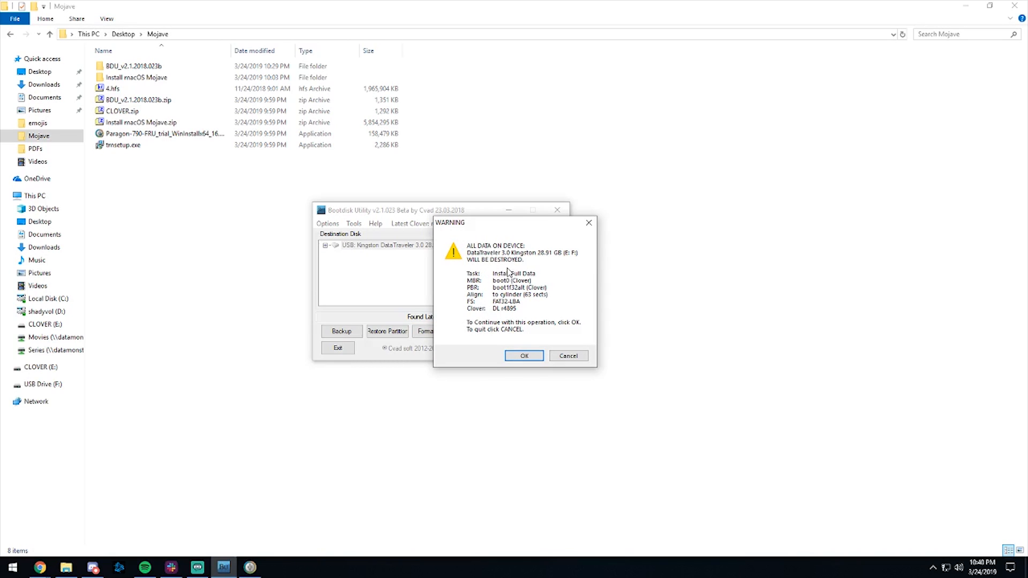
{"action": "left_click", "coordinate": [525, 356]}
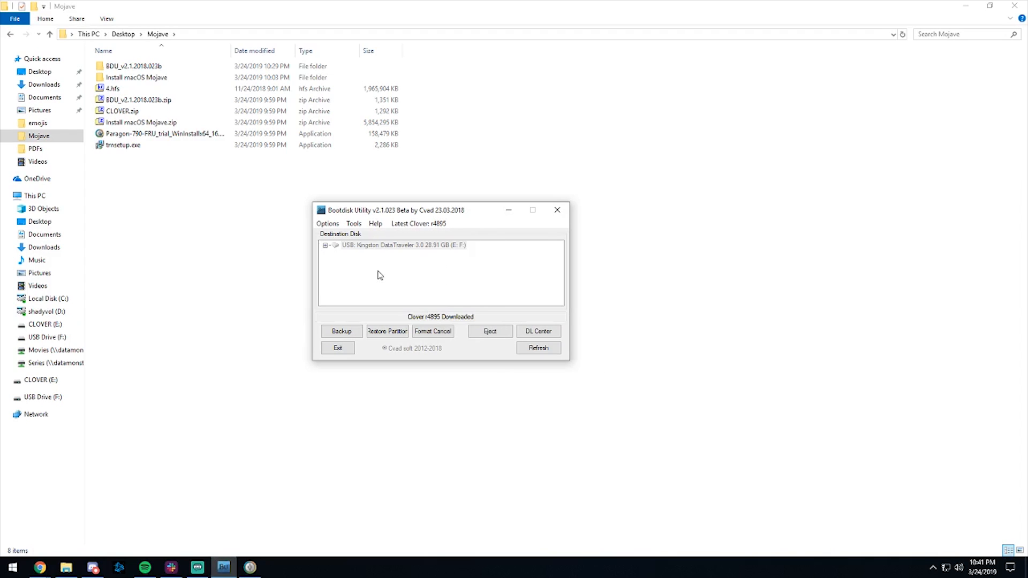
{"action": "left_click", "coordinate": [370, 245]}
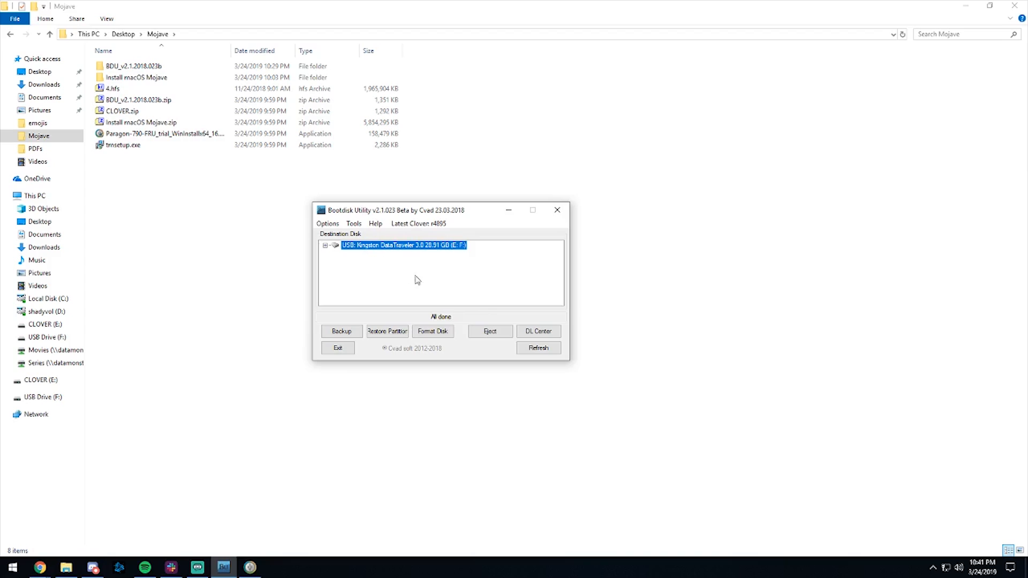
Start extracting the HFS partition from a DMG, choosing BaseSystem.dmg in Install macOS Mojave.app's Contents\SharedSupport folder as the source
{"action": "left_click", "coordinate": [354, 224]}
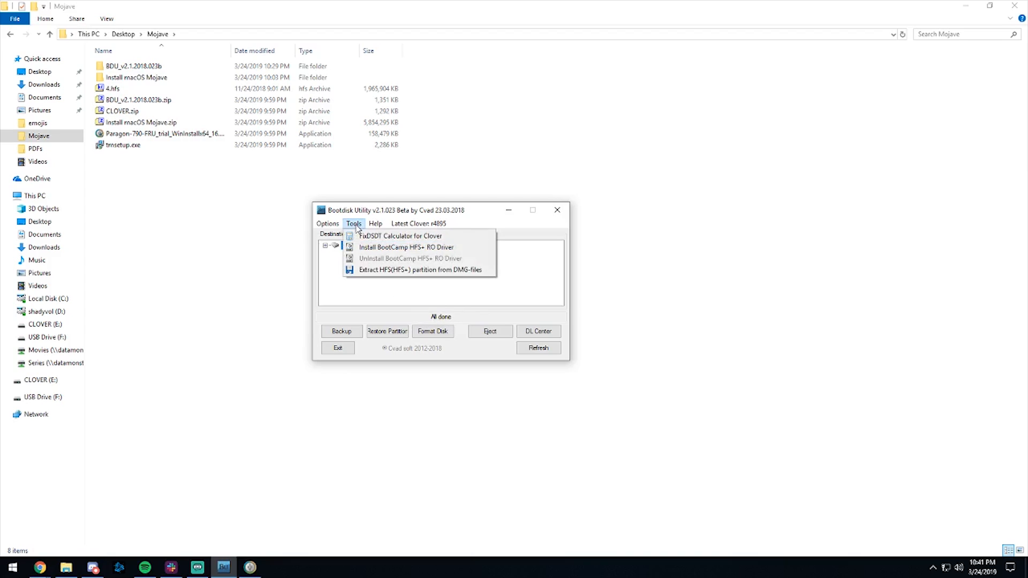
{"action": "left_click", "coordinate": [370, 271]}
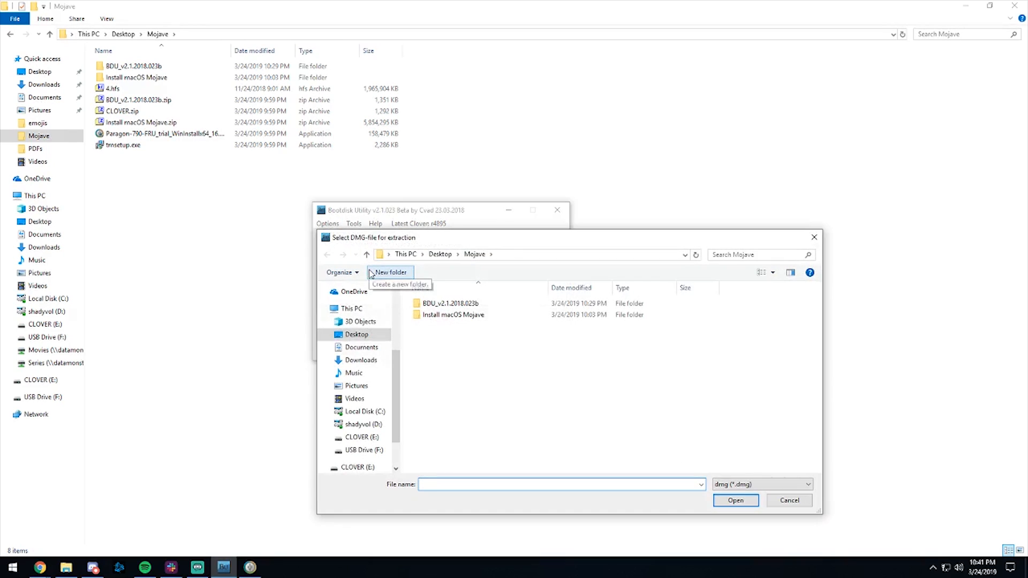
{"action": "left_click_drag", "start_coordinate": [546, 243], "coordinate": [518, 160]}
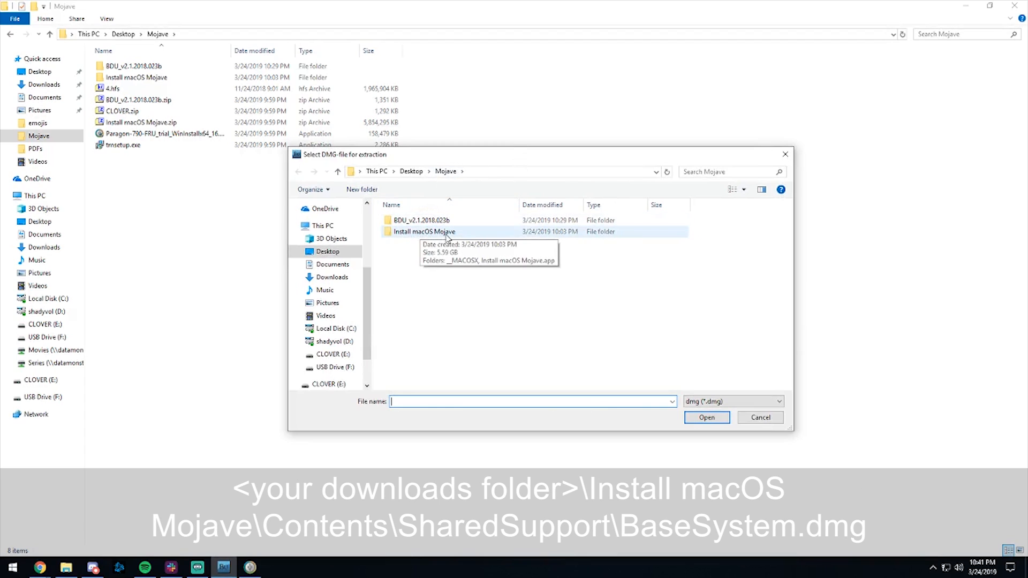
{"action": "double_click", "coordinate": [421, 232]}
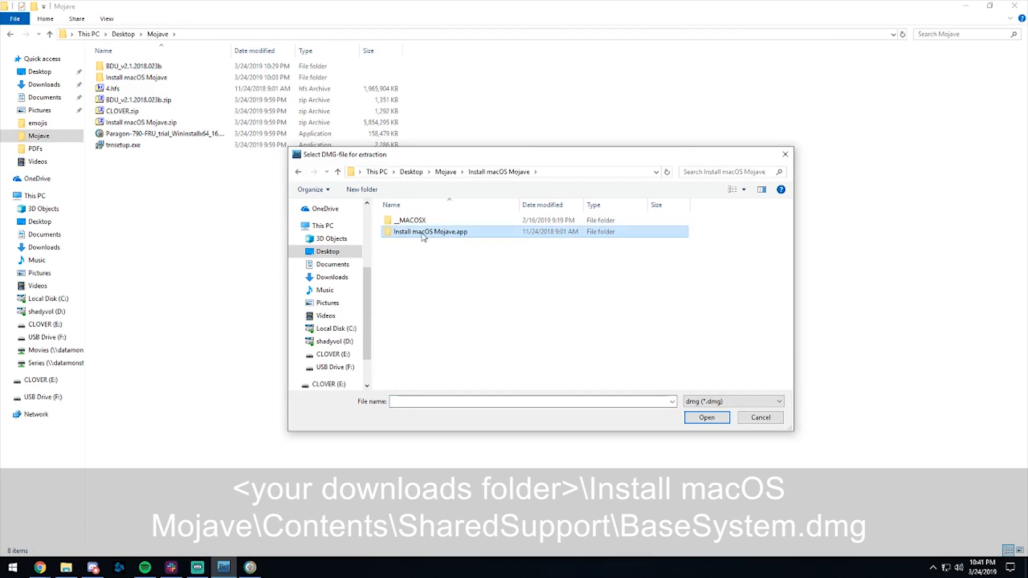
{"action": "double_click", "coordinate": [422, 232]}
{"action": "double_click", "coordinate": [423, 230]}
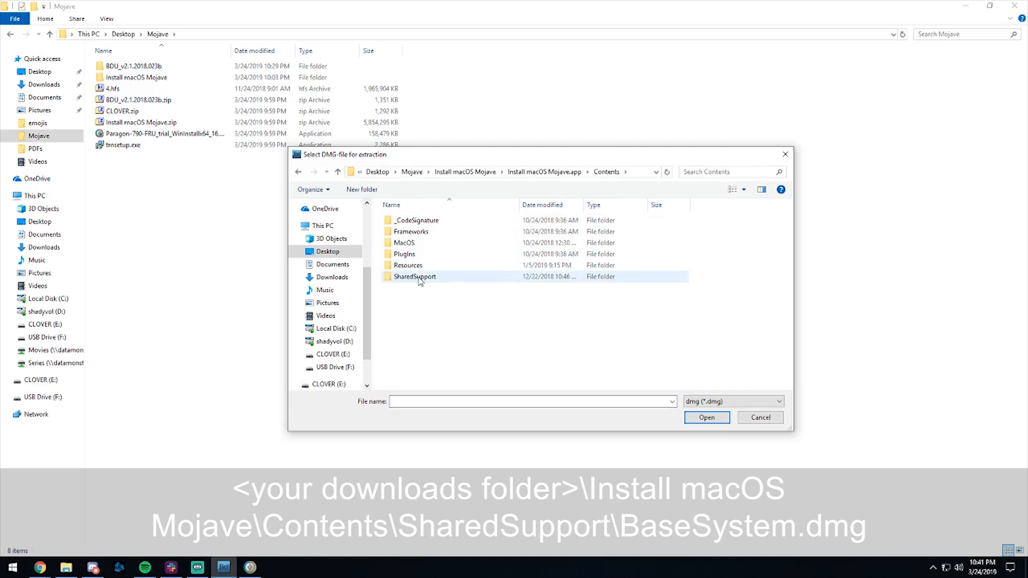
{"action": "double_click", "coordinate": [421, 278]}
{"action": "left_click", "coordinate": [396, 233]}
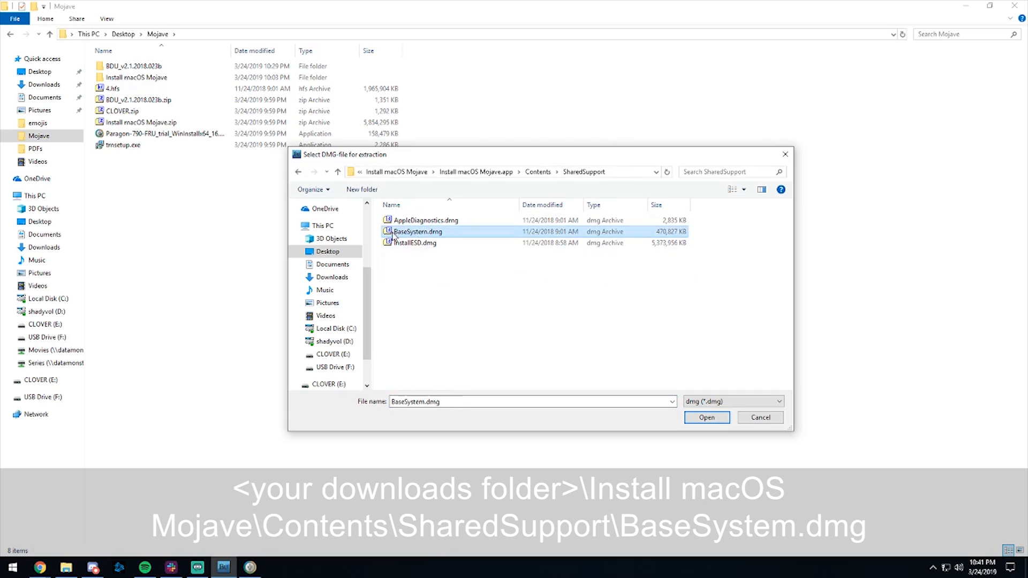
{"action": "double_click", "coordinate": [399, 235]}
Save the extracted HFS image to the Desktop's Mojave folder, answer the existing-file prompt, and acknowledge the completion notice
{"action": "scroll", "coordinate": [500, 300], "scroll_direction": "up", "scroll_amount": 5}
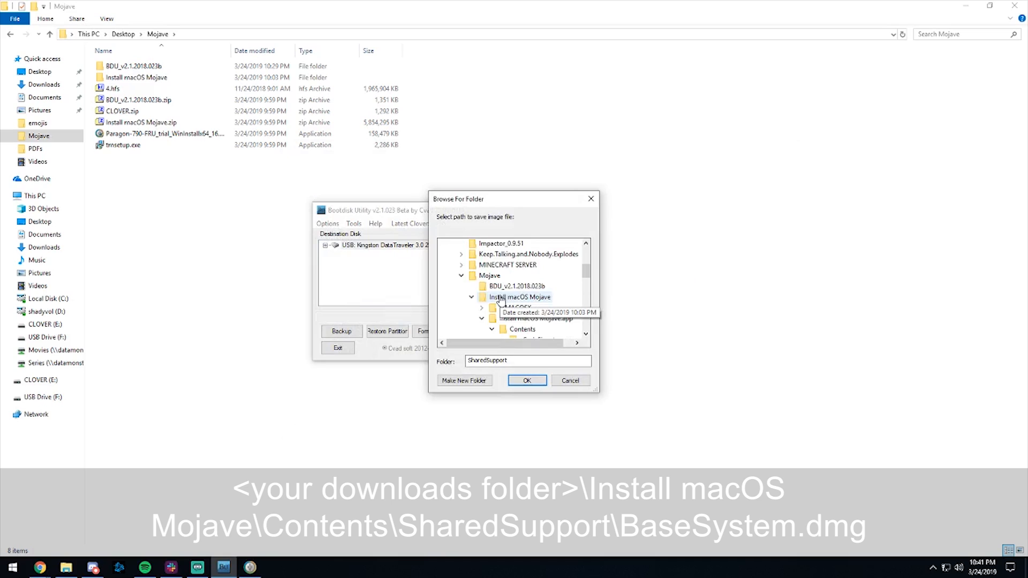
{"action": "scroll", "coordinate": [503, 300], "scroll_direction": "down", "scroll_amount": 1}
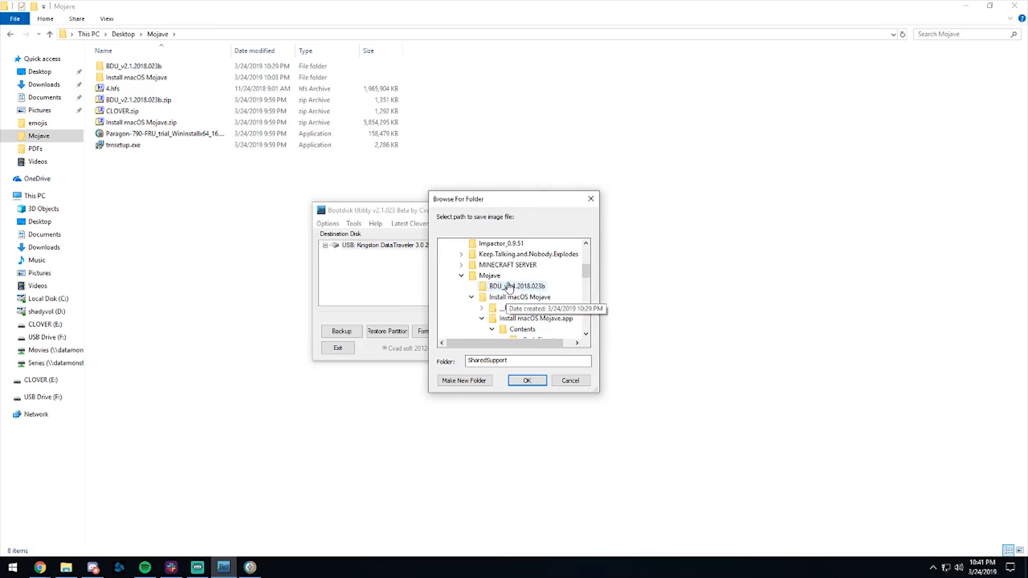
{"action": "left_click", "coordinate": [498, 277]}
{"action": "left_click", "coordinate": [526, 380]}
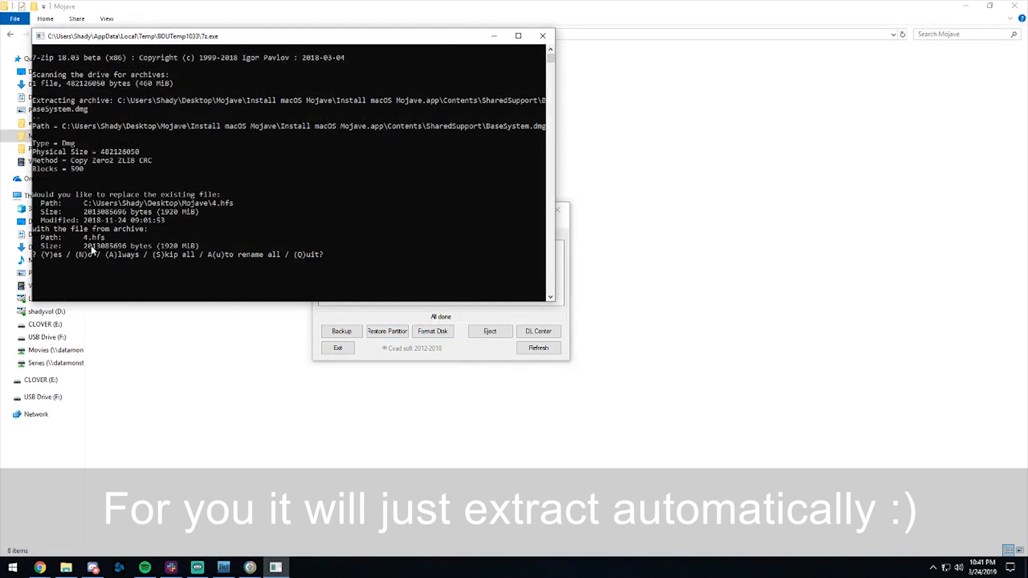
{"action": "key", "text": "Return"}
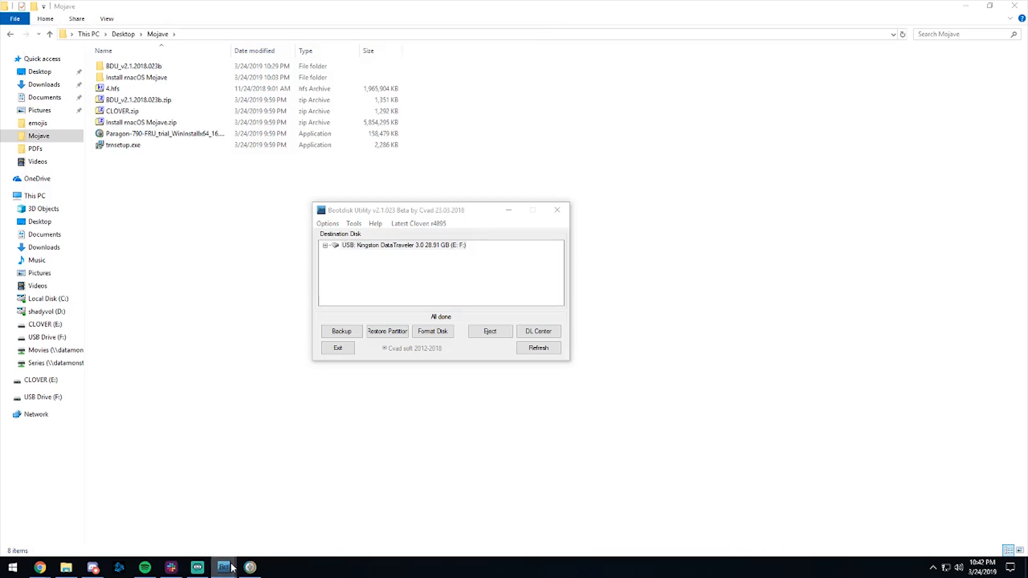
{"action": "left_click_drag", "start_coordinate": [501, 269], "coordinate": [475, 254]}
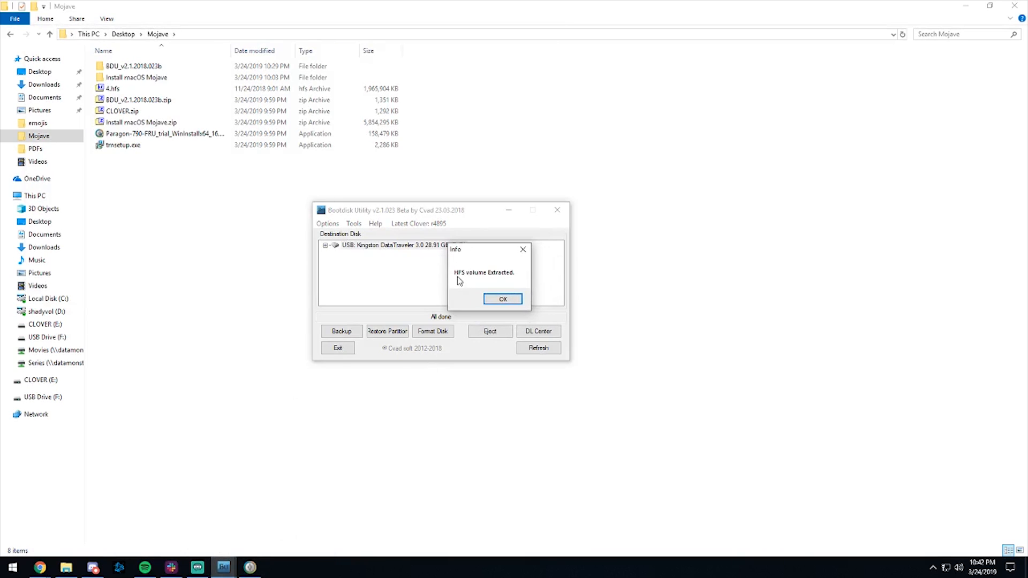
{"action": "left_click", "coordinate": [503, 298]}
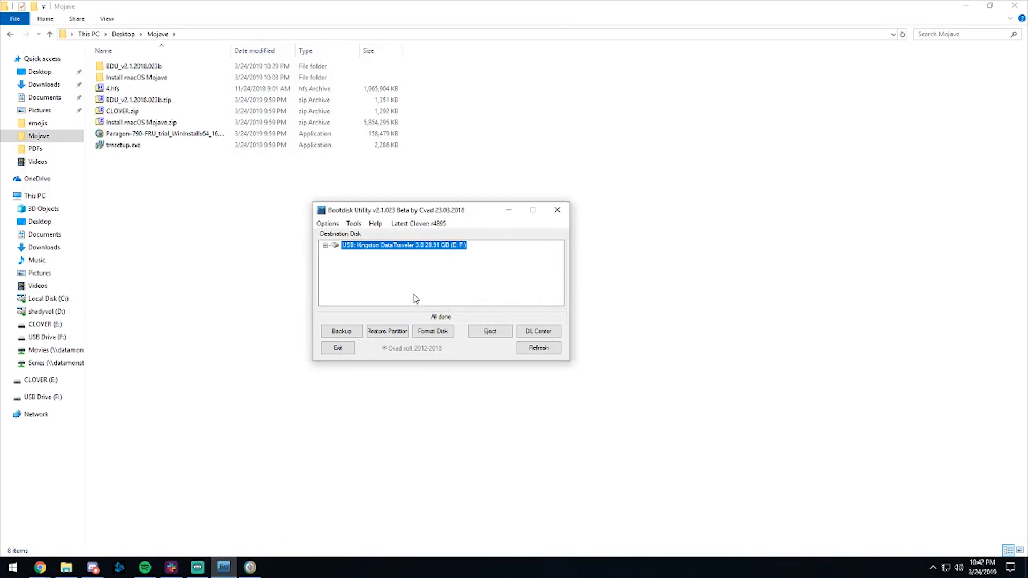
Restore 4.hfs from the Mojave folder onto the USB drive's Part2 partition
{"action": "left_click", "coordinate": [325, 246]}
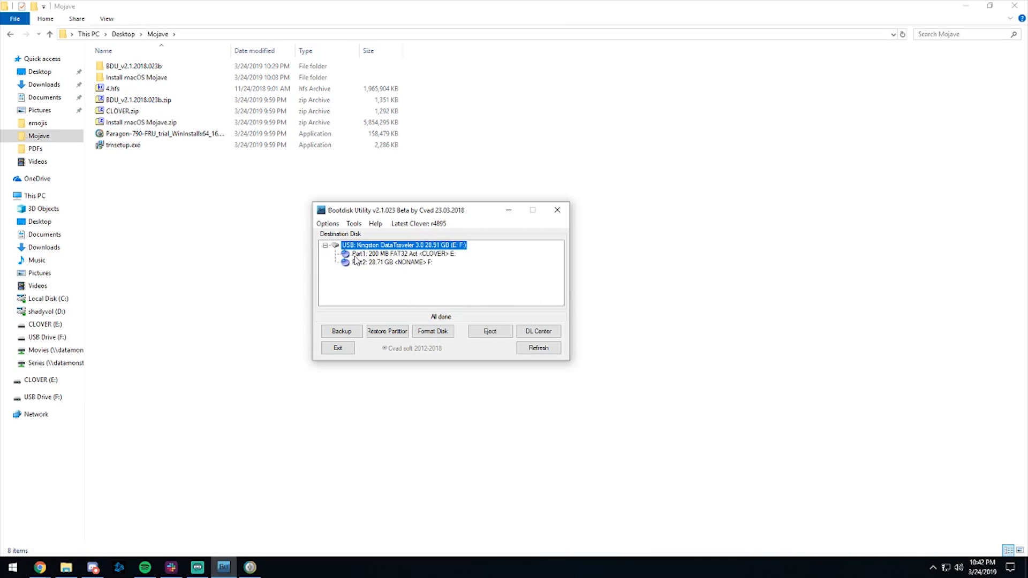
{"action": "left_click", "coordinate": [359, 263]}
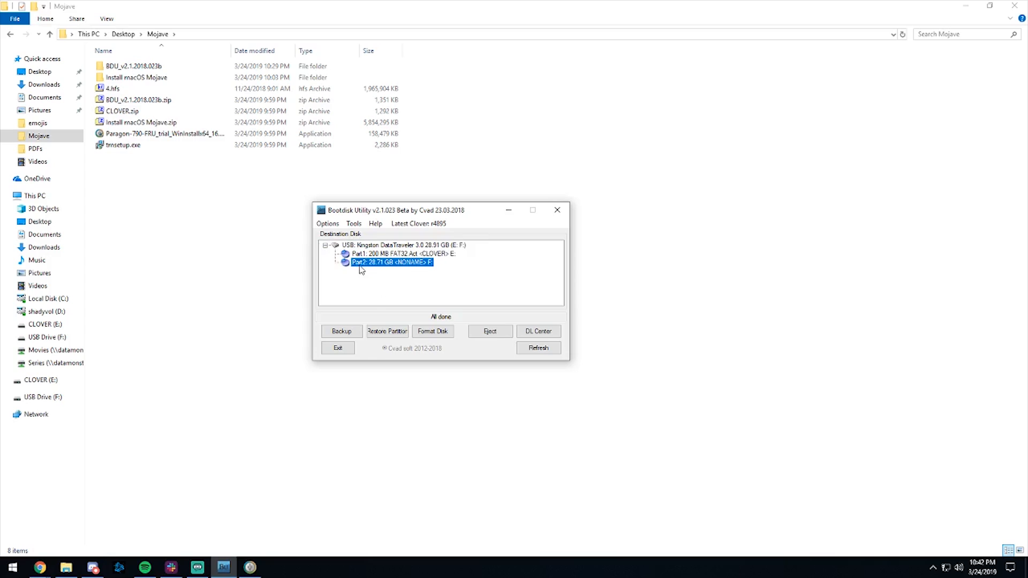
{"action": "left_click", "coordinate": [392, 329]}
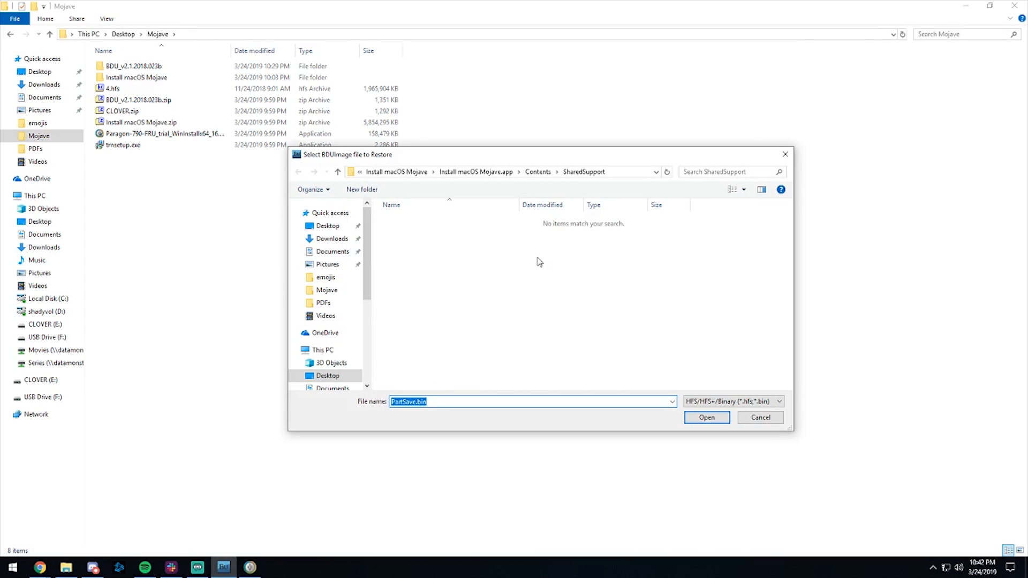
{"action": "left_click", "coordinate": [360, 173]}
{"action": "left_click", "coordinate": [359, 172]}
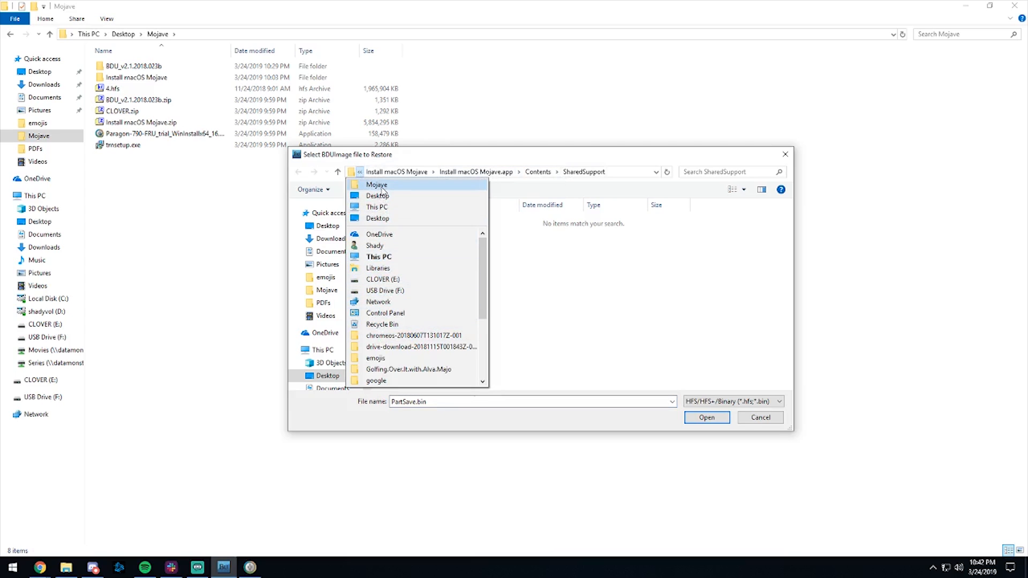
{"action": "left_click", "coordinate": [376, 185]}
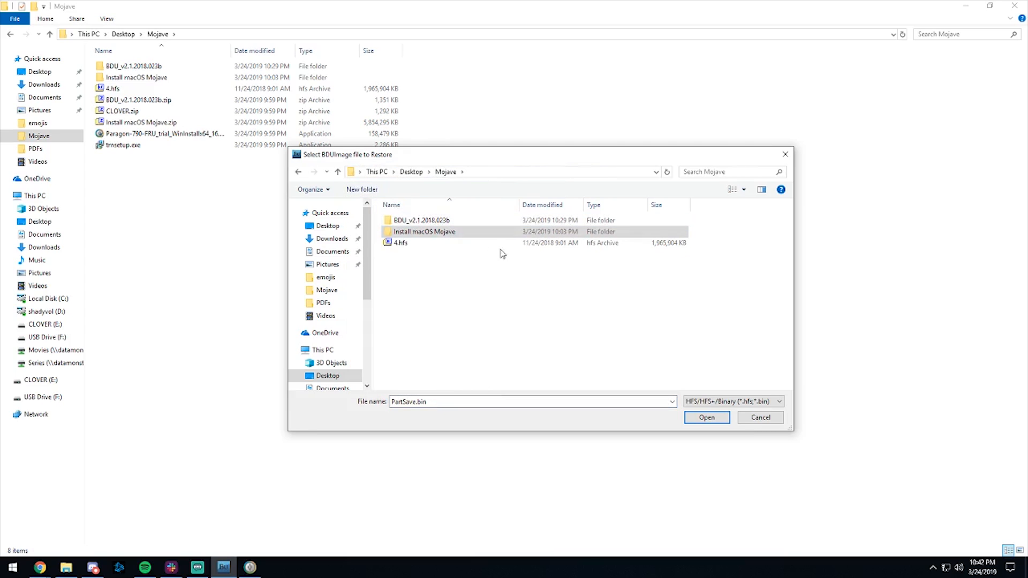
{"action": "left_click", "coordinate": [435, 245]}
{"action": "double_click", "coordinate": [410, 247]}
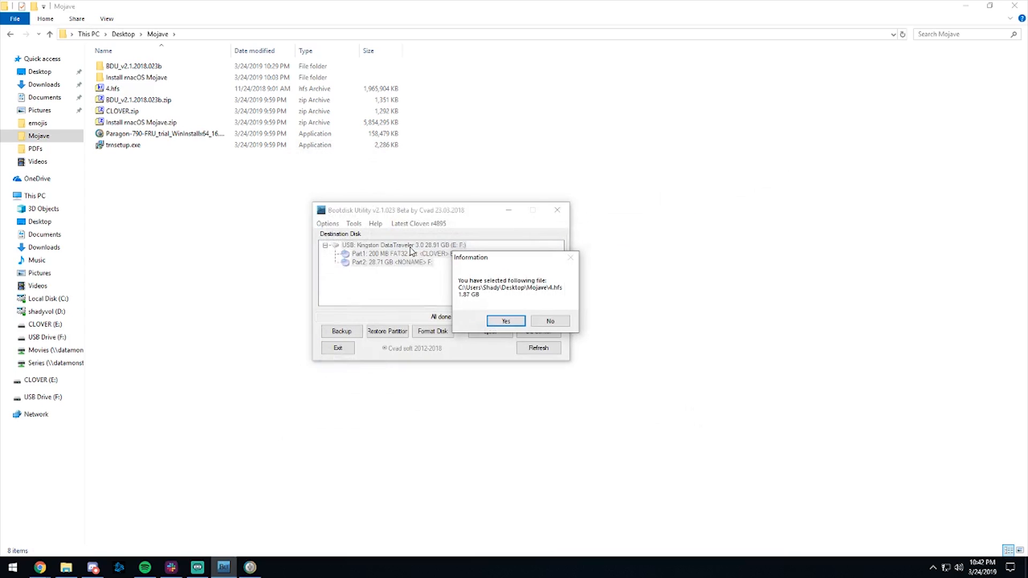
{"action": "left_click", "coordinate": [506, 320]}
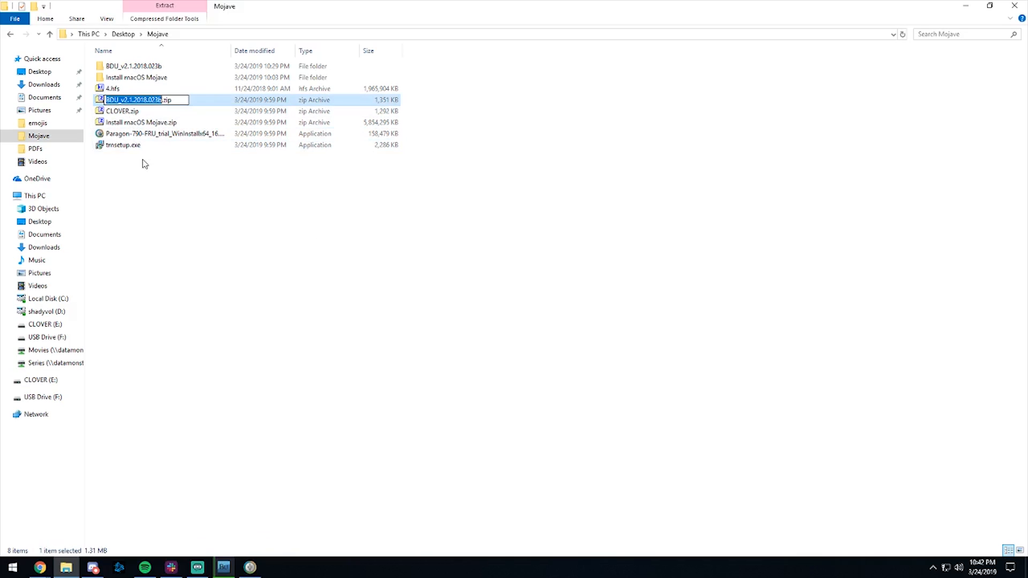
Select the Paragon installer in the Mojave folder, return to Bootdisk Utility and close it
{"action": "left_click", "coordinate": [145, 168]}
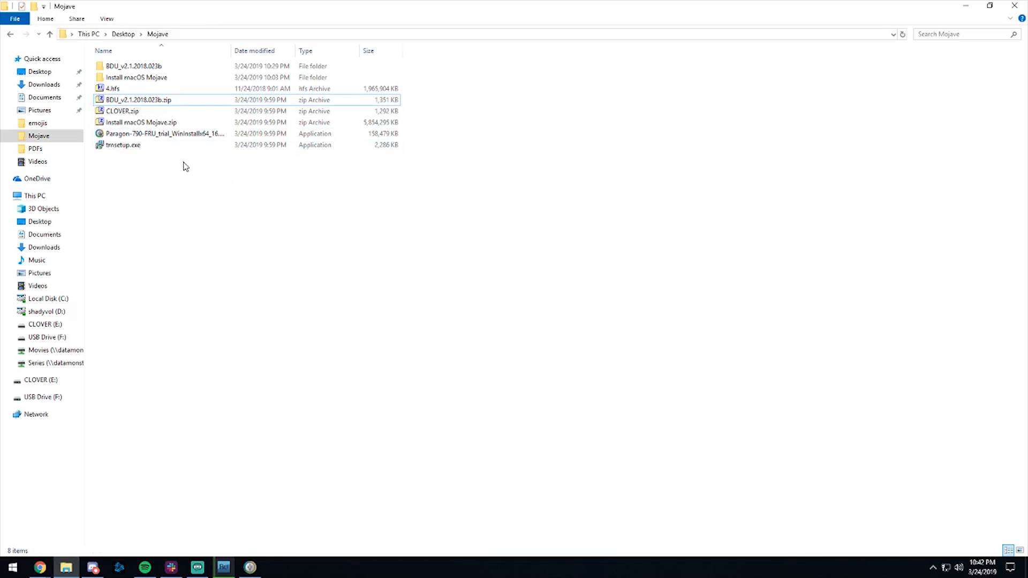
{"action": "left_click", "coordinate": [121, 137]}
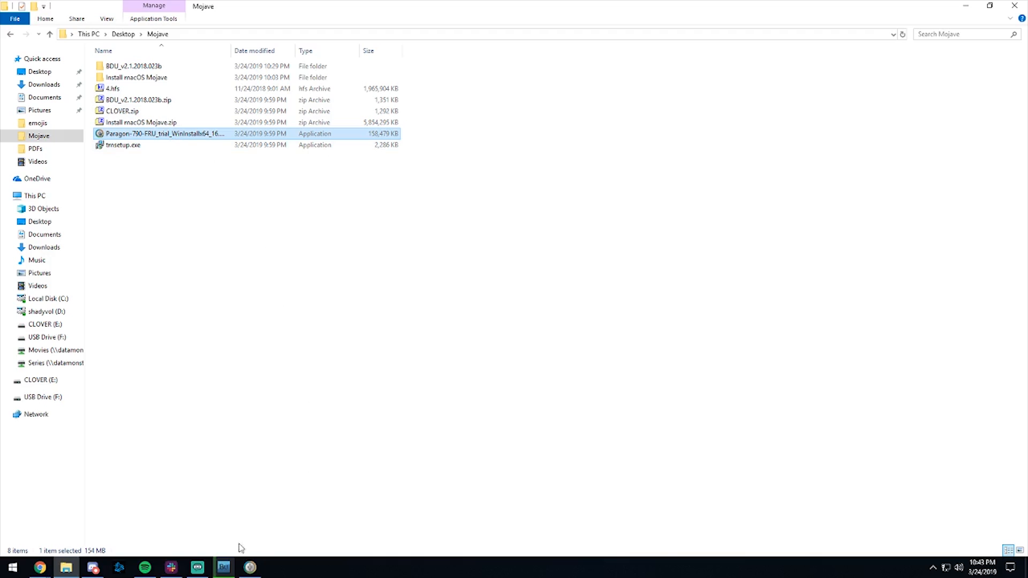
{"action": "left_click", "coordinate": [223, 567]}
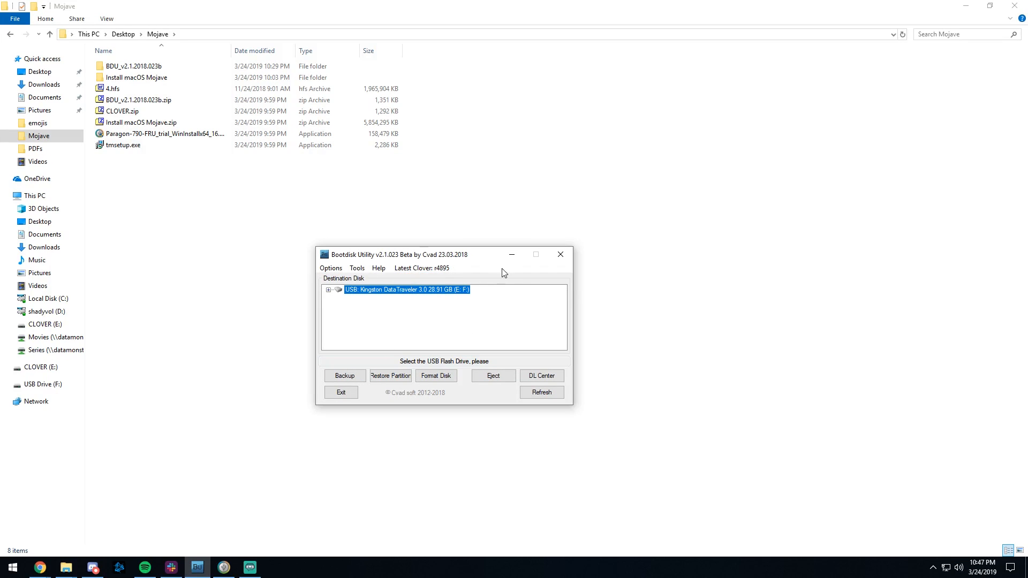
{"action": "left_click", "coordinate": [564, 261]}
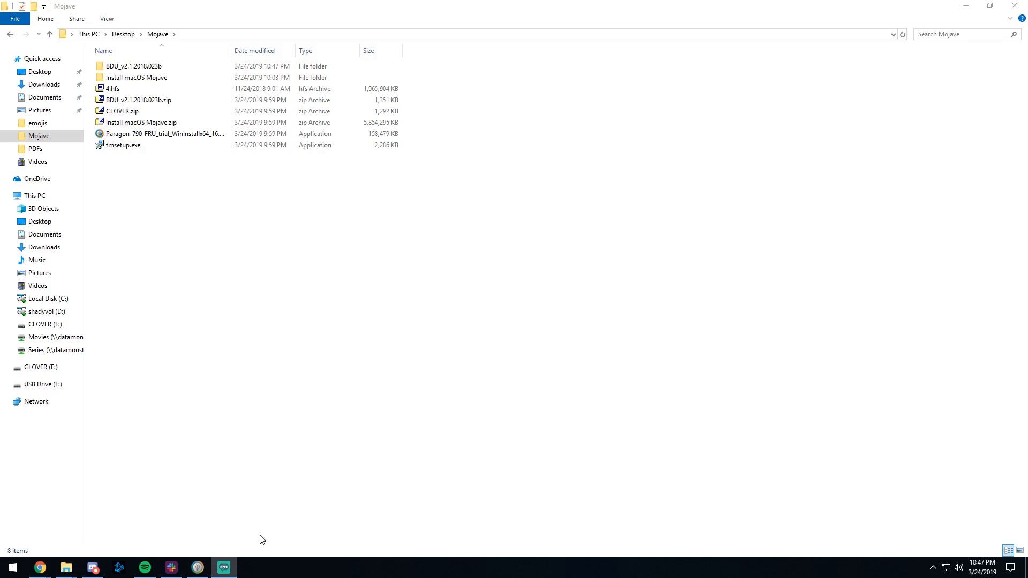
Switch to Paragon Hard Disk Manager and open Partition Manager to show the disks and partitions
{"action": "left_click", "coordinate": [198, 567]}
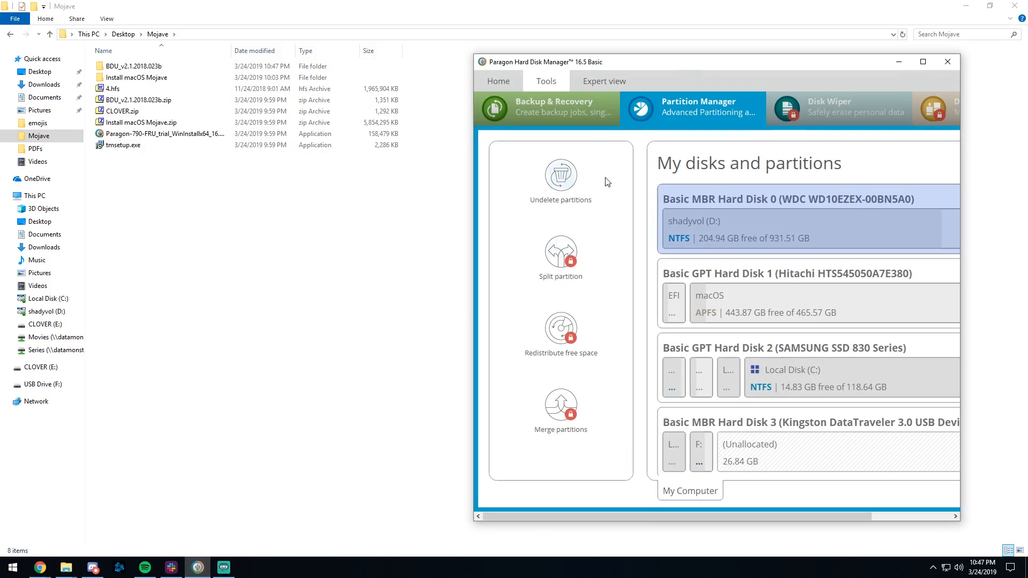
{"action": "left_click", "coordinate": [462, 89]}
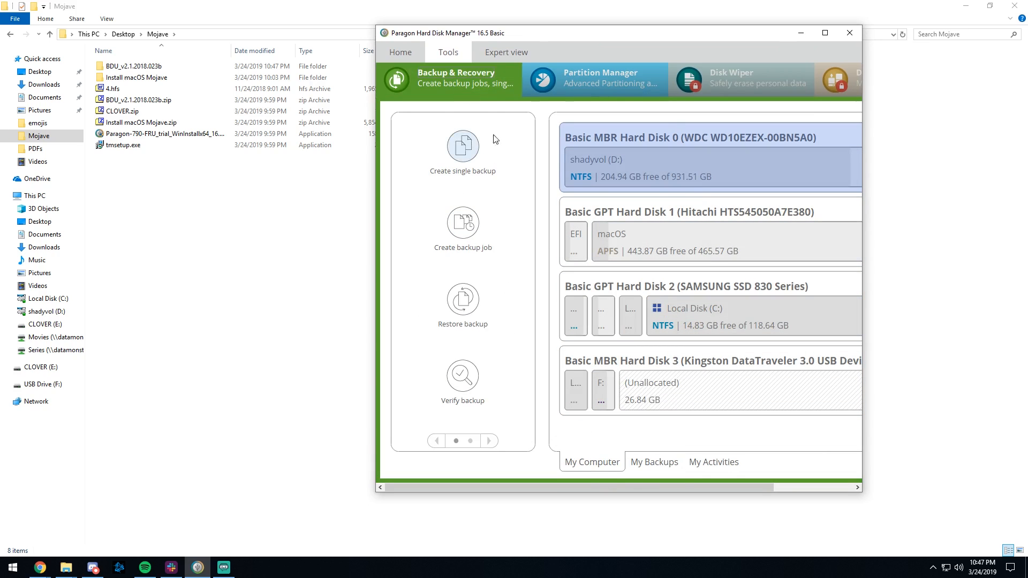
{"action": "left_click", "coordinate": [611, 84]}
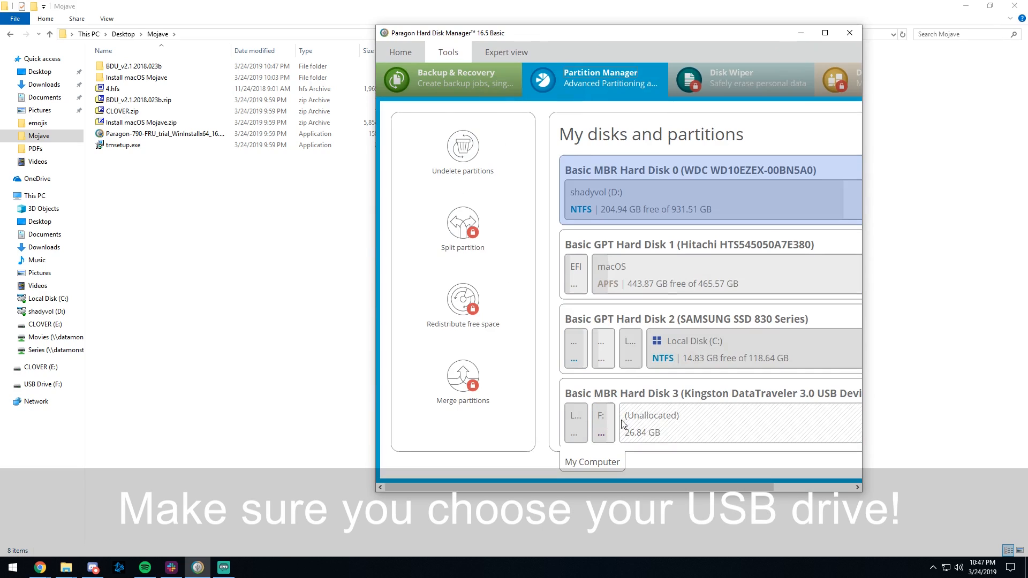
Resize the OS X Base System (F:) partition on the Kingston DataTraveler USB drive to a volume size of 26.84 GB
{"action": "left_click", "coordinate": [607, 420]}
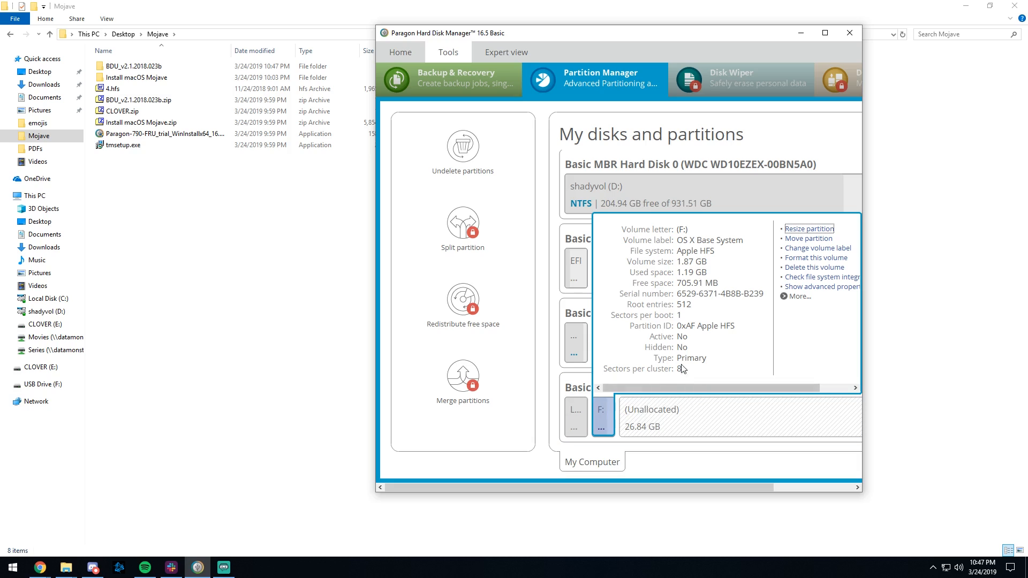
{"action": "left_click", "coordinate": [800, 230]}
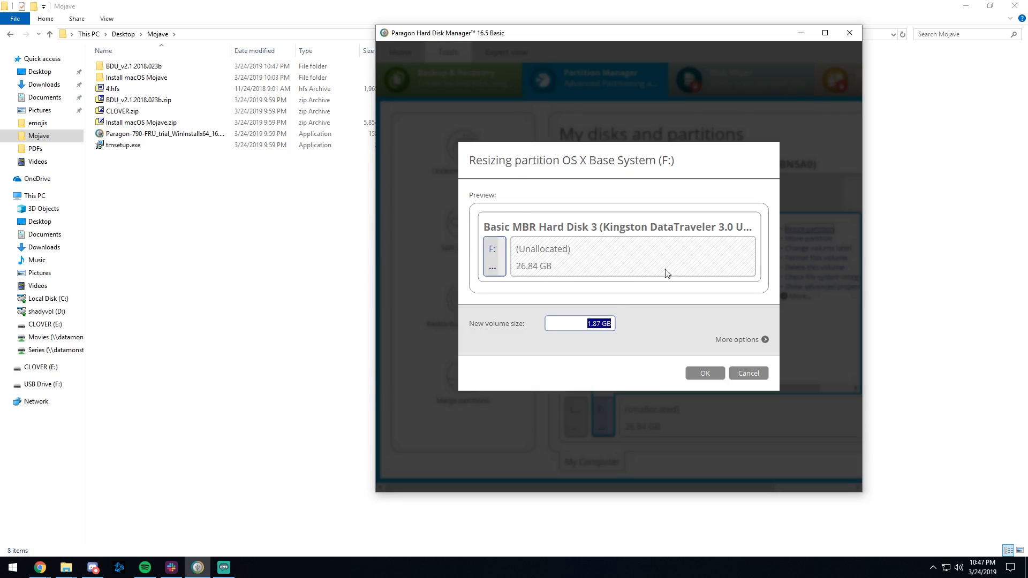
{"action": "left_click", "coordinate": [589, 327]}
{"action": "left_click_drag", "start_coordinate": [588, 327], "coordinate": [615, 327]}
{"action": "type", "text": "26.84"}
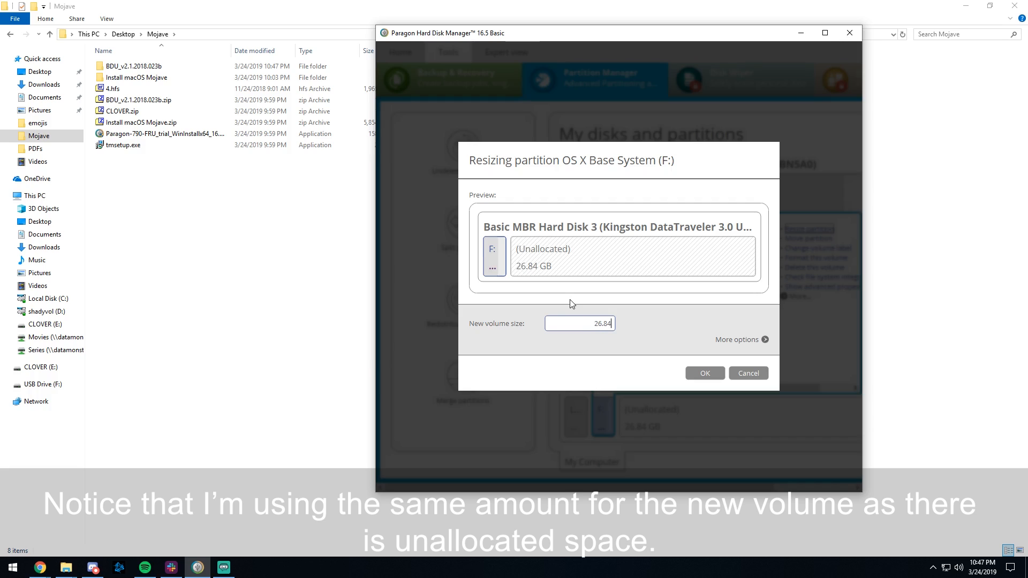
{"action": "left_click", "coordinate": [696, 371]}
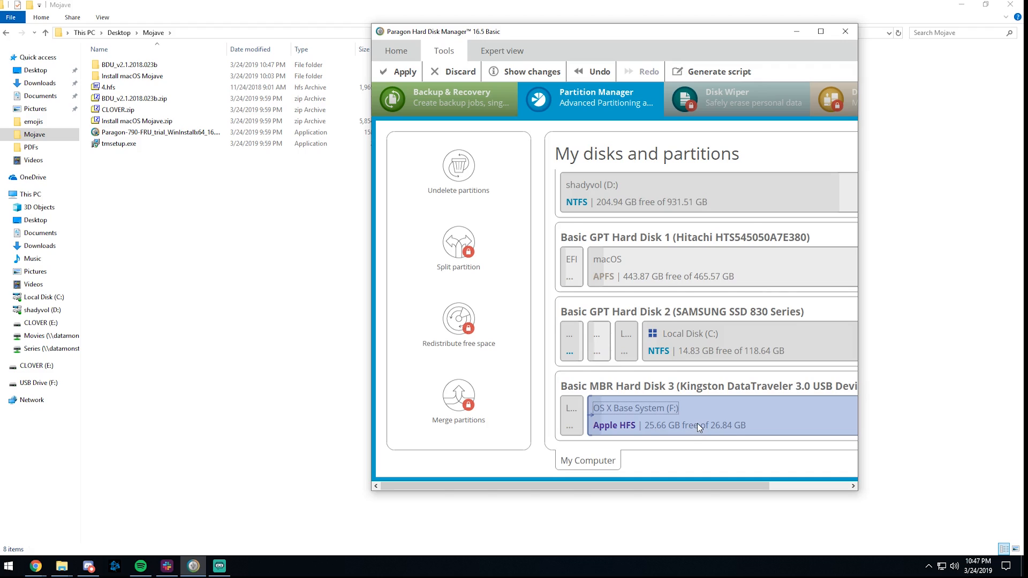
Apply the pending resize of the USB drive's OS X Base System partition and dismiss the completion dialog
{"action": "left_click", "coordinate": [697, 422]}
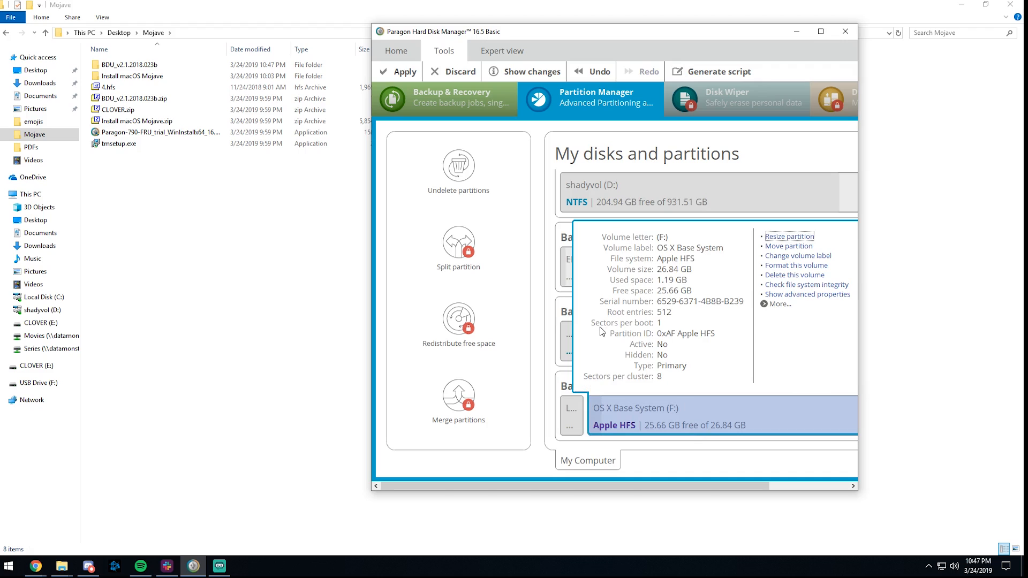
{"action": "left_click", "coordinate": [410, 72]}
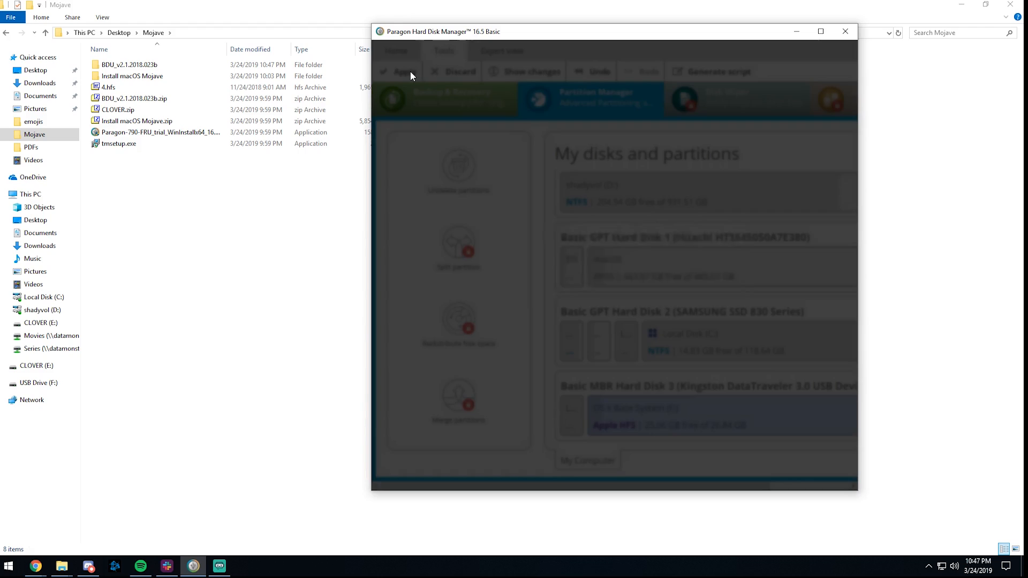
{"action": "left_click", "coordinate": [673, 285]}
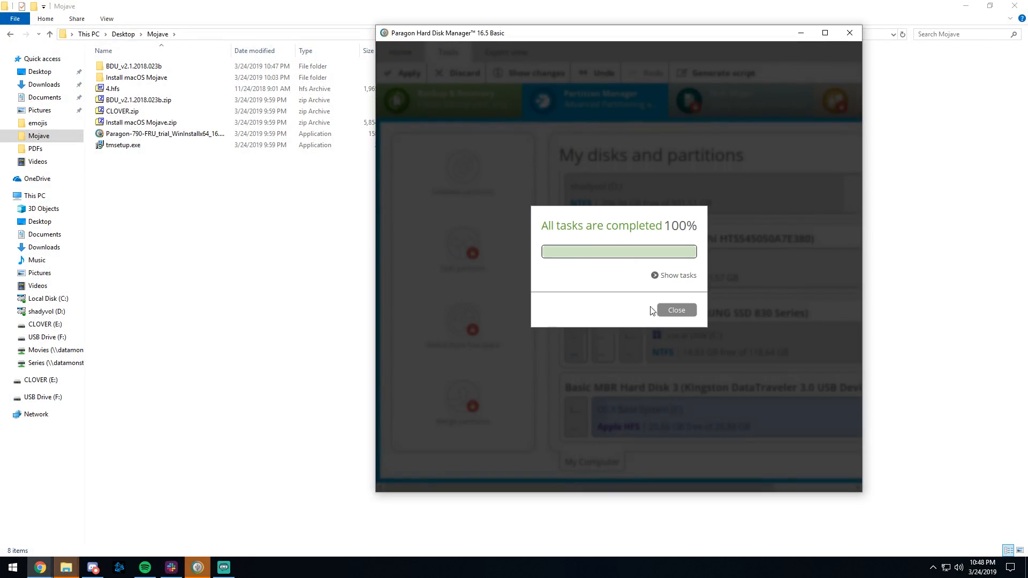
{"action": "left_click", "coordinate": [684, 309]}
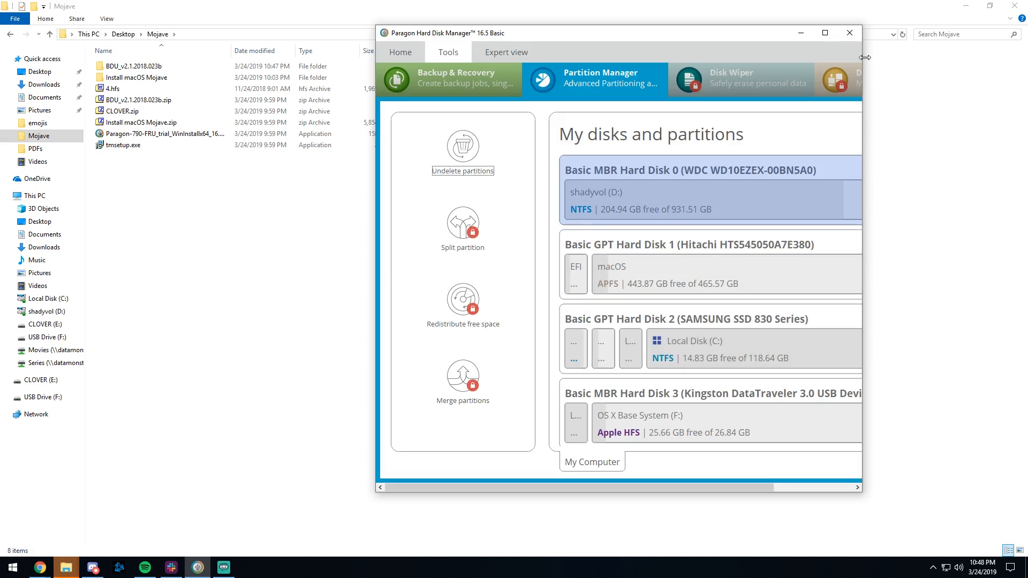
Close Paragon Hard Disk Manager and decline the Windows prompt to format drive F:
{"action": "left_click", "coordinate": [854, 34]}
{"action": "left_click", "coordinate": [523, 249]}
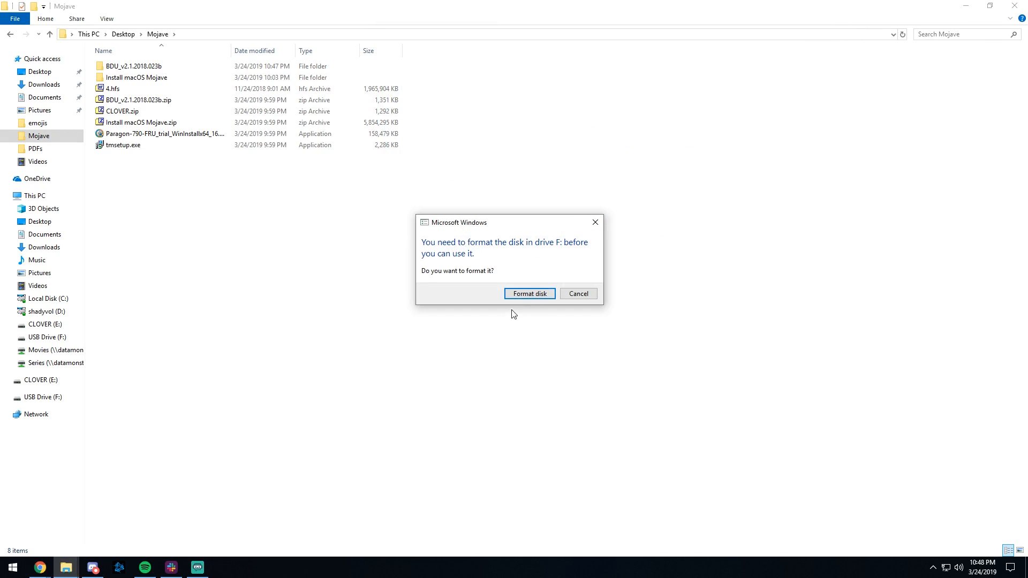
{"action": "left_click", "coordinate": [578, 294]}
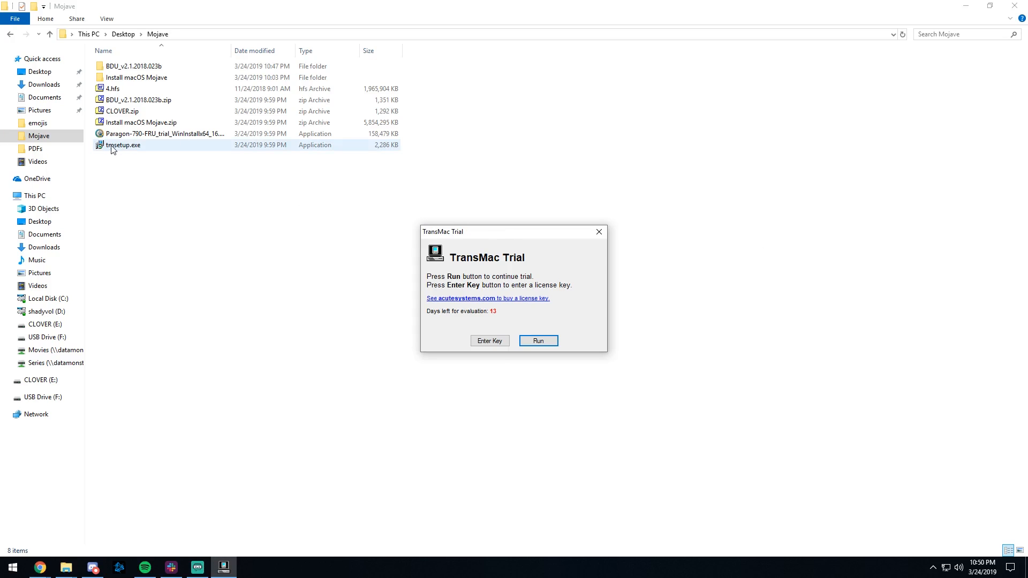
Find TransMac on the computer, launch it as administrator and continue with the trial
{"action": "left_click", "coordinate": [13, 567]}
{"action": "type", "text": "tra"}
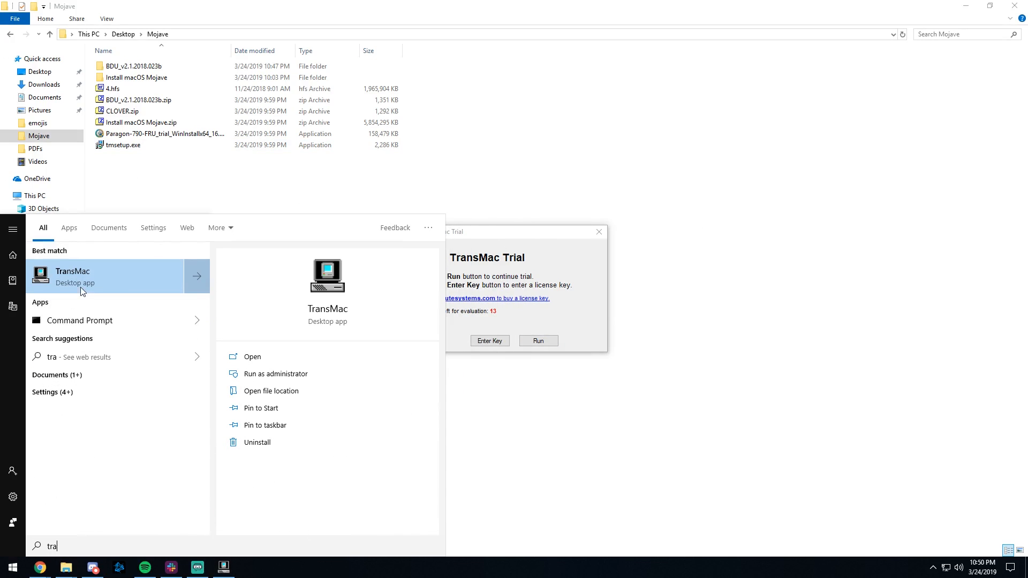
{"action": "right_click", "coordinate": [66, 277]}
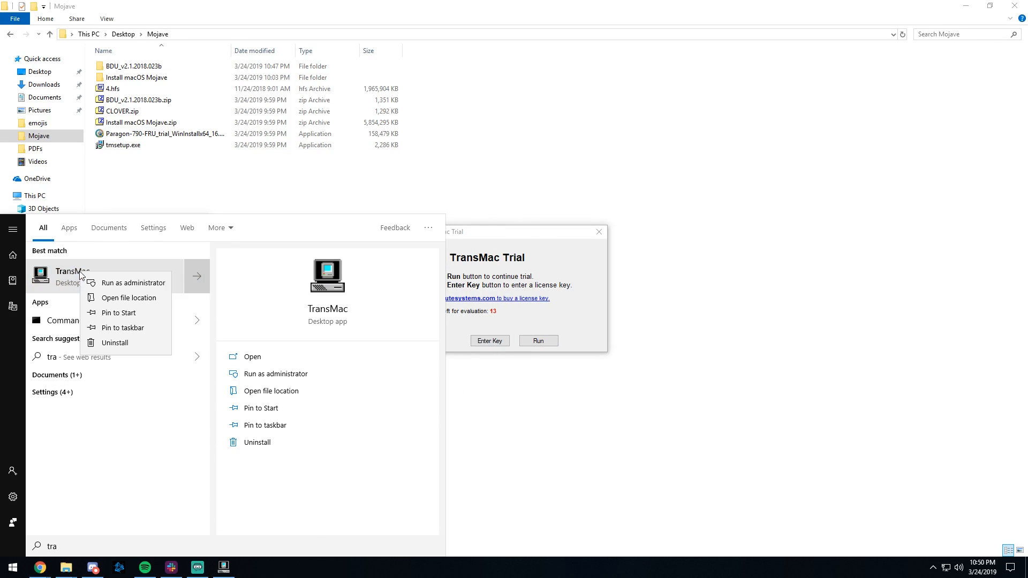
{"action": "left_click", "coordinate": [123, 283]}
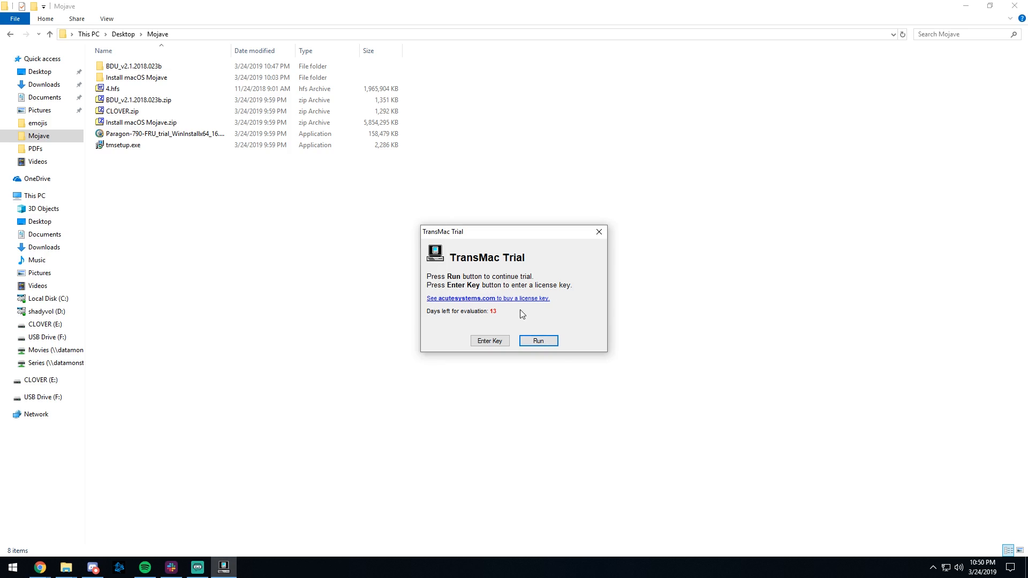
{"action": "left_click", "coordinate": [542, 341]}
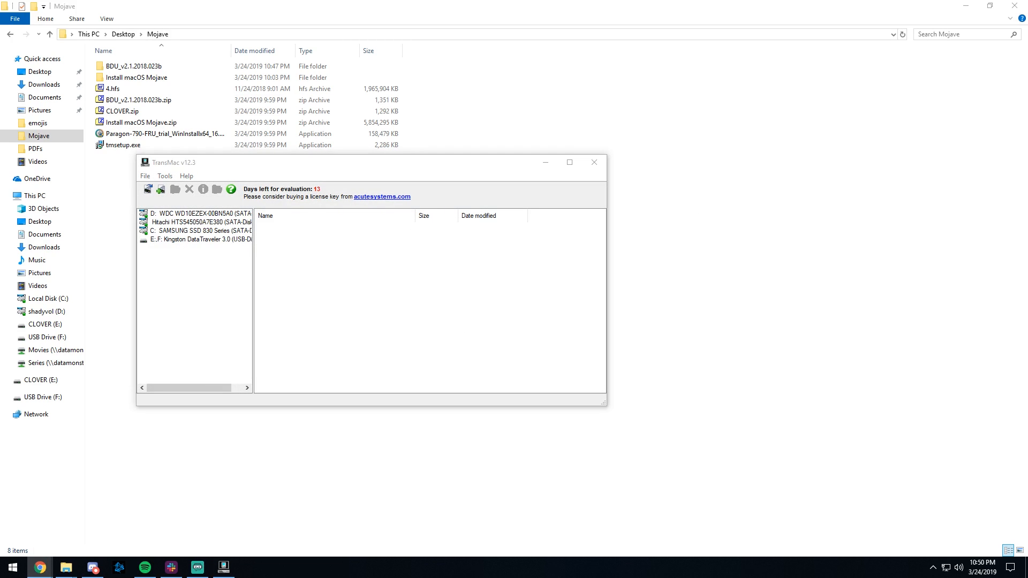
In TransMac's disk drive settings, have non-removable drives accessed read/write and accept the settings
{"action": "left_click", "coordinate": [186, 176]}
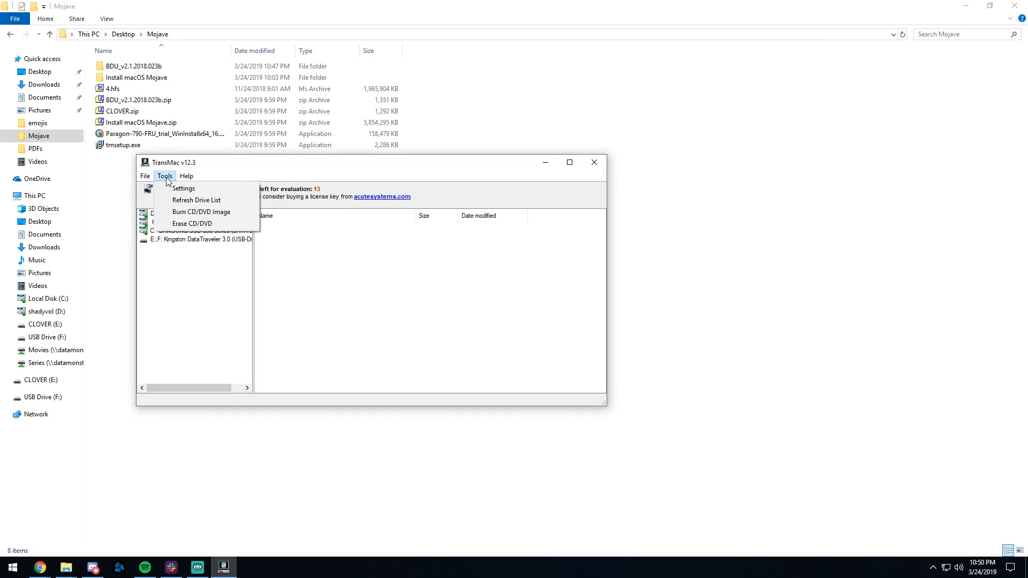
{"action": "left_click", "coordinate": [172, 188]}
{"action": "left_click", "coordinate": [351, 231]}
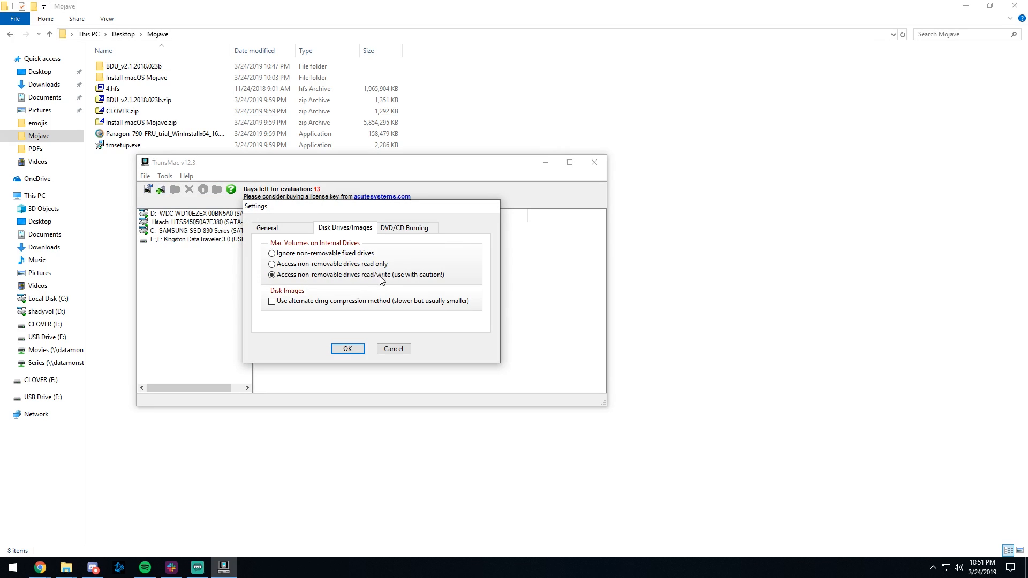
{"action": "left_click", "coordinate": [346, 348]}
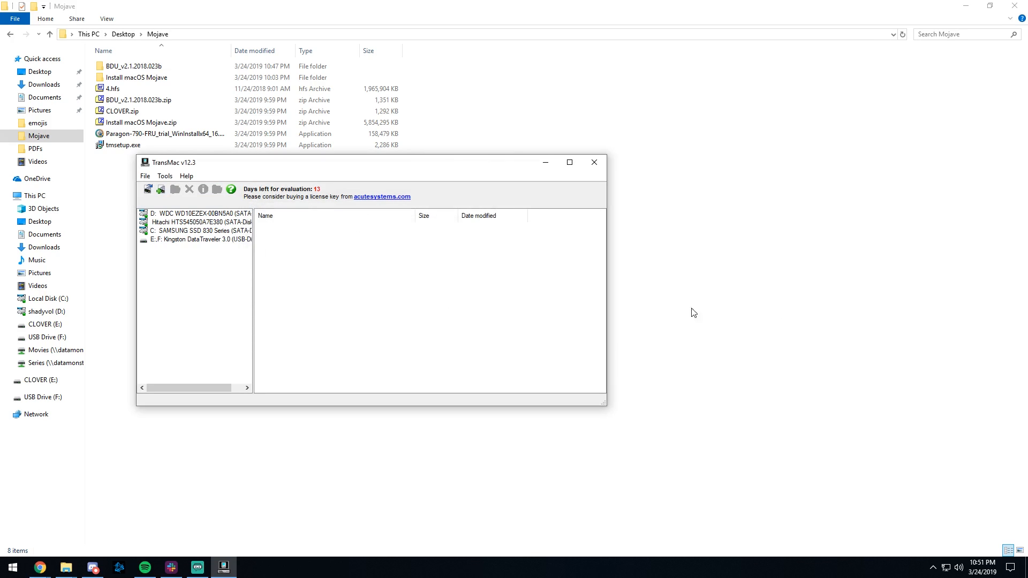
Open the Contents folder of Install macOS Mojave.app in the Kingston USB drive's OS X Base System volume
{"action": "double_click", "coordinate": [190, 240]}
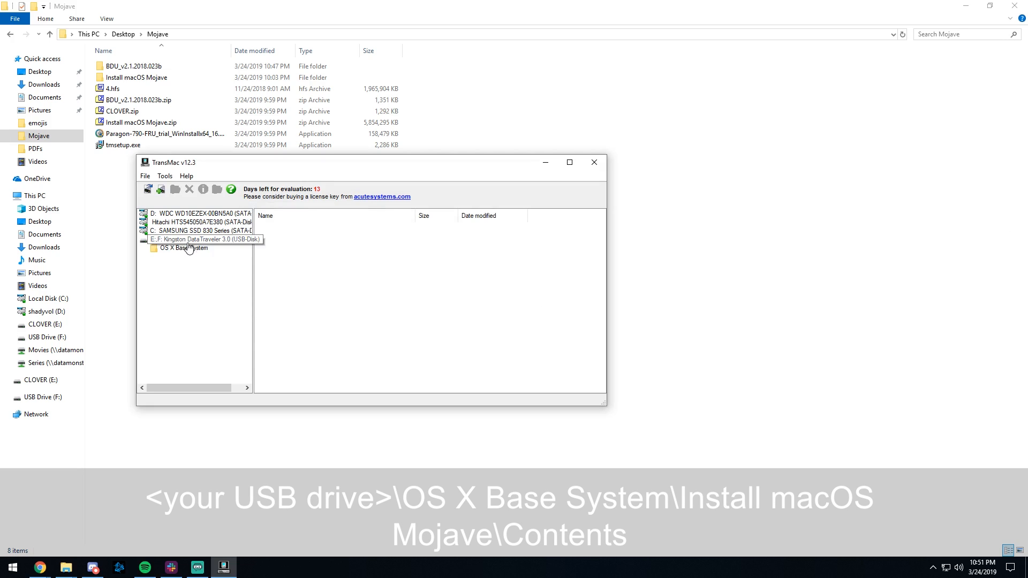
{"action": "double_click", "coordinate": [183, 249]}
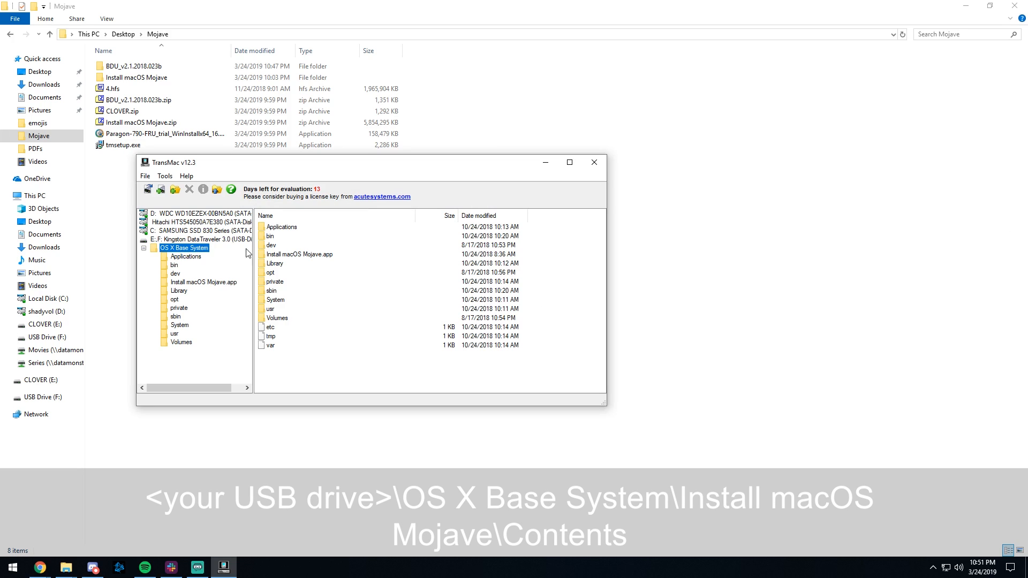
{"action": "double_click", "coordinate": [307, 254]}
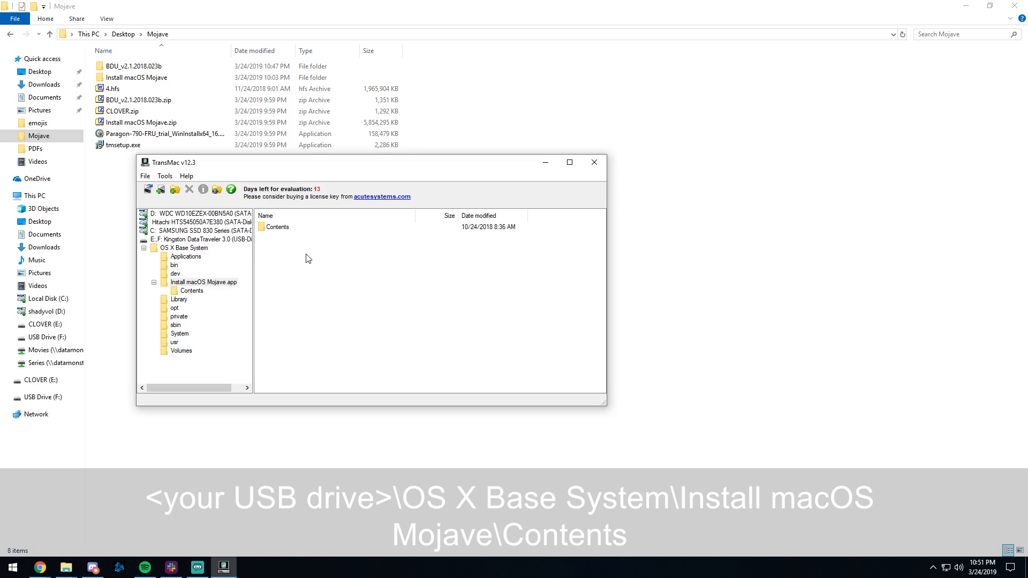
{"action": "double_click", "coordinate": [278, 228]}
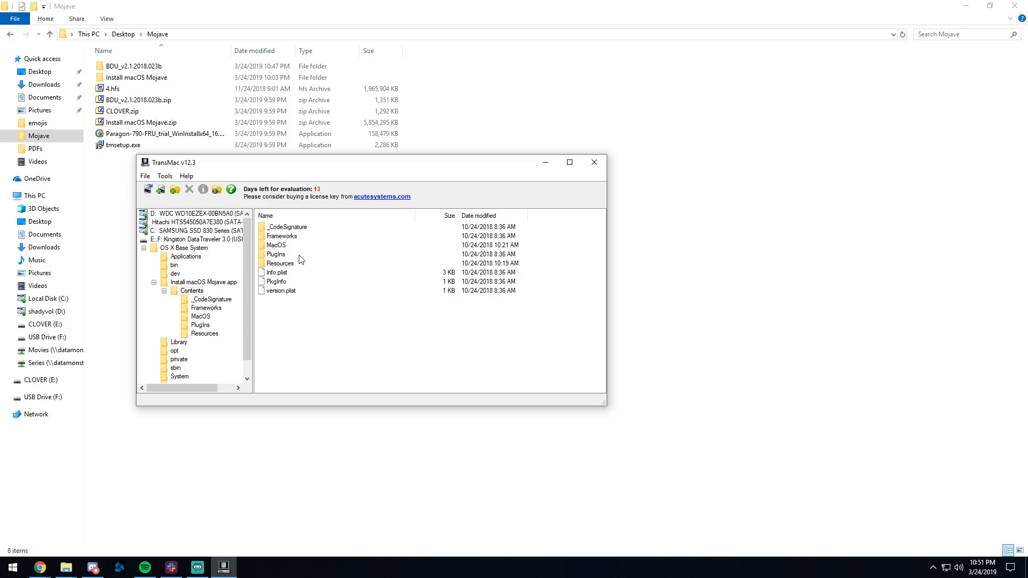
Copy the SharedSupport folder from the Desktop's Mojave\Install macOS Mojave\Install macOS Mojave.app\Contents into the USB volume's Contents folder
{"action": "right_click", "coordinate": [288, 330]}
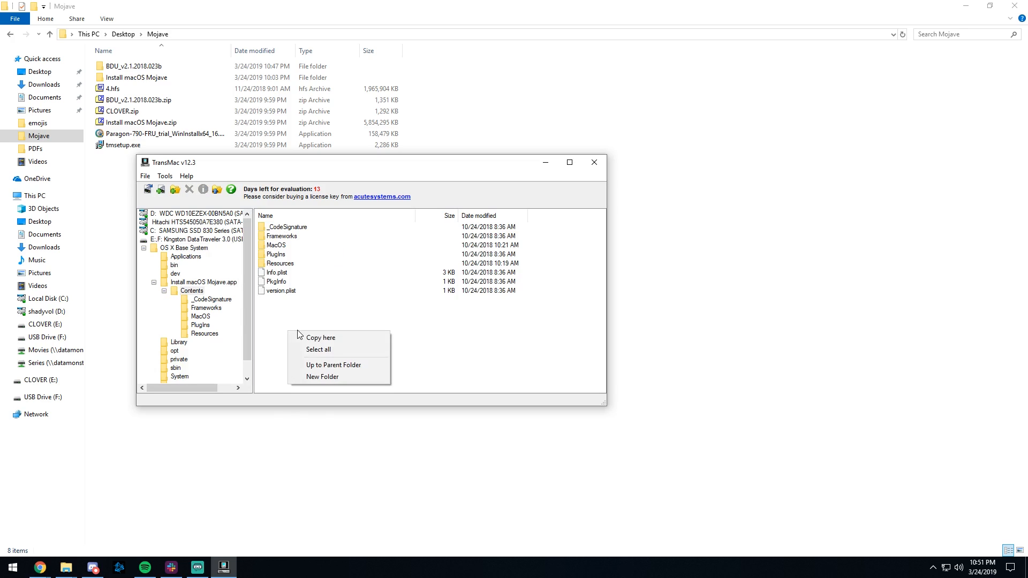
{"action": "left_click", "coordinate": [307, 338]}
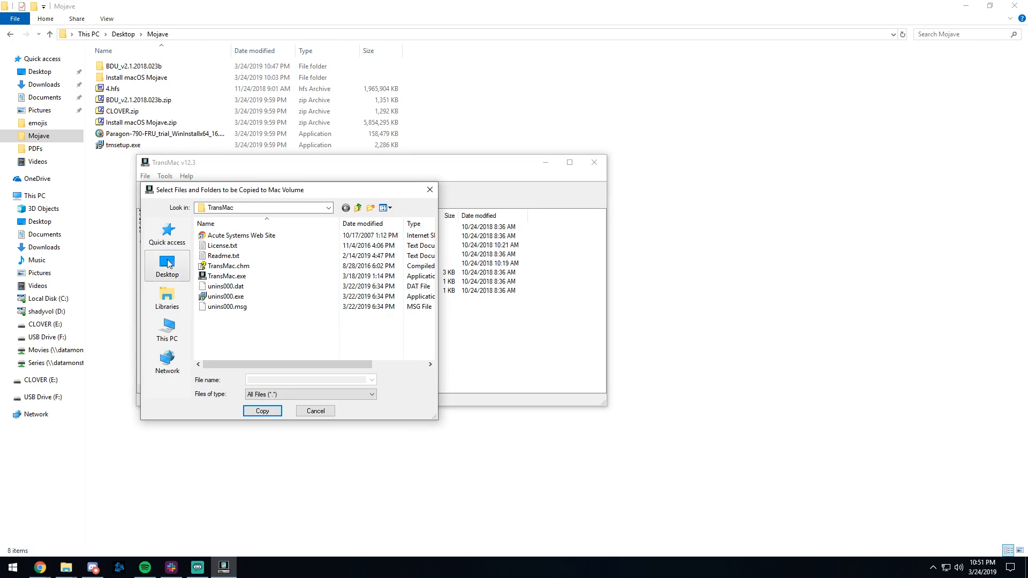
{"action": "left_click", "coordinate": [177, 276]}
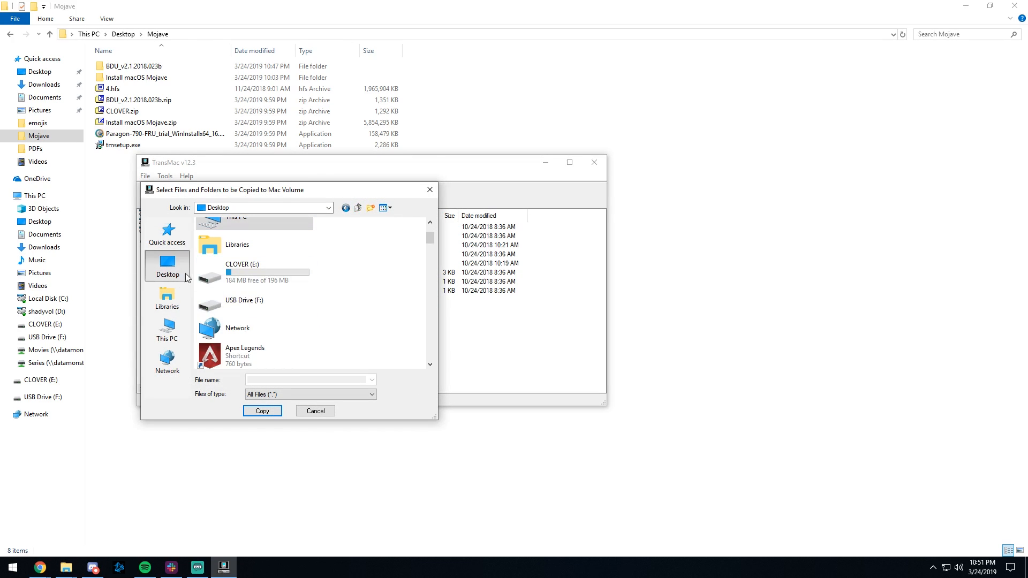
{"action": "scroll", "coordinate": [252, 297], "scroll_direction": "down", "scroll_amount": 5}
{"action": "scroll", "coordinate": [242, 298], "scroll_direction": "down", "scroll_amount": 5}
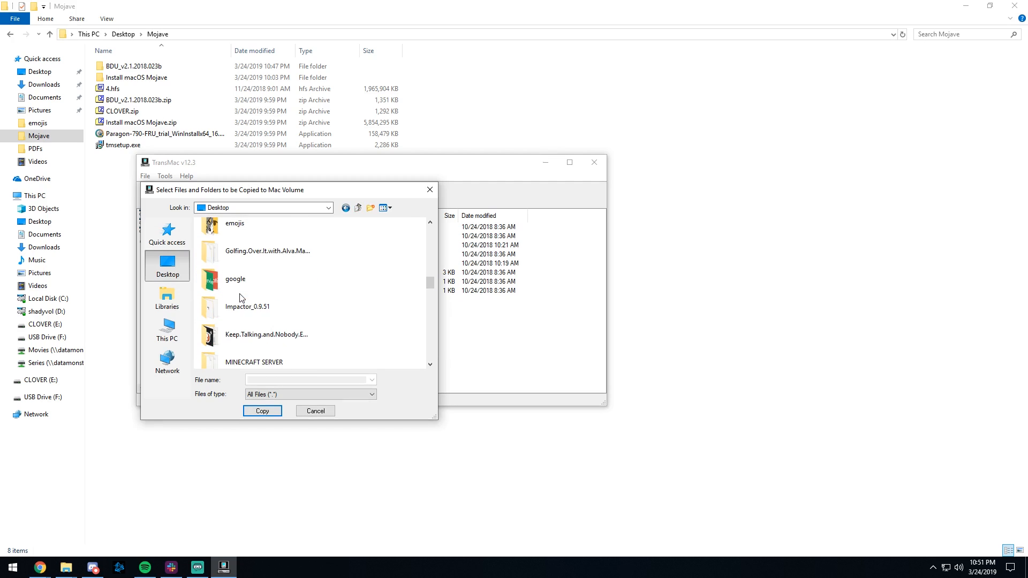
{"action": "double_click", "coordinate": [233, 255]}
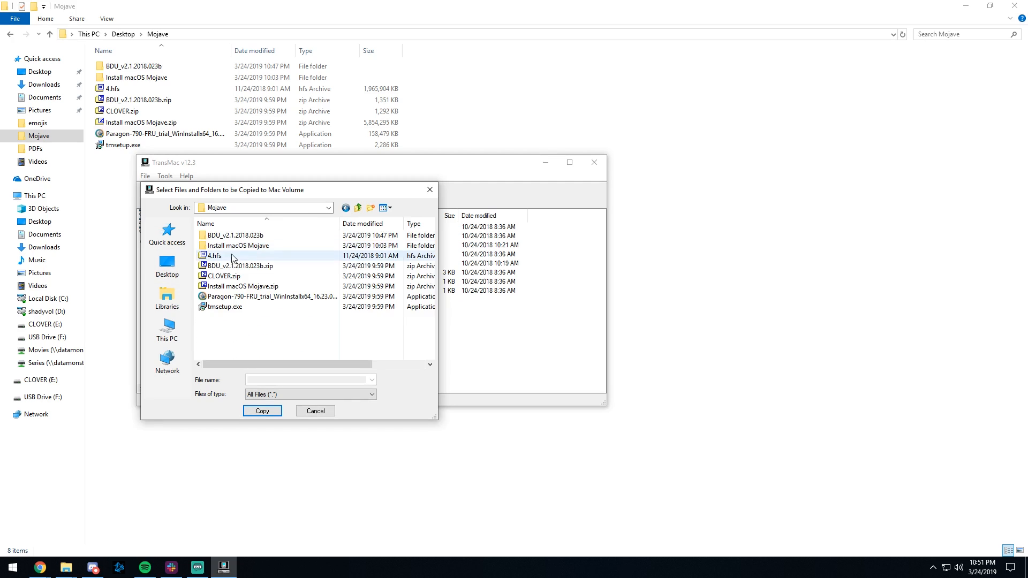
{"action": "double_click", "coordinate": [242, 247]}
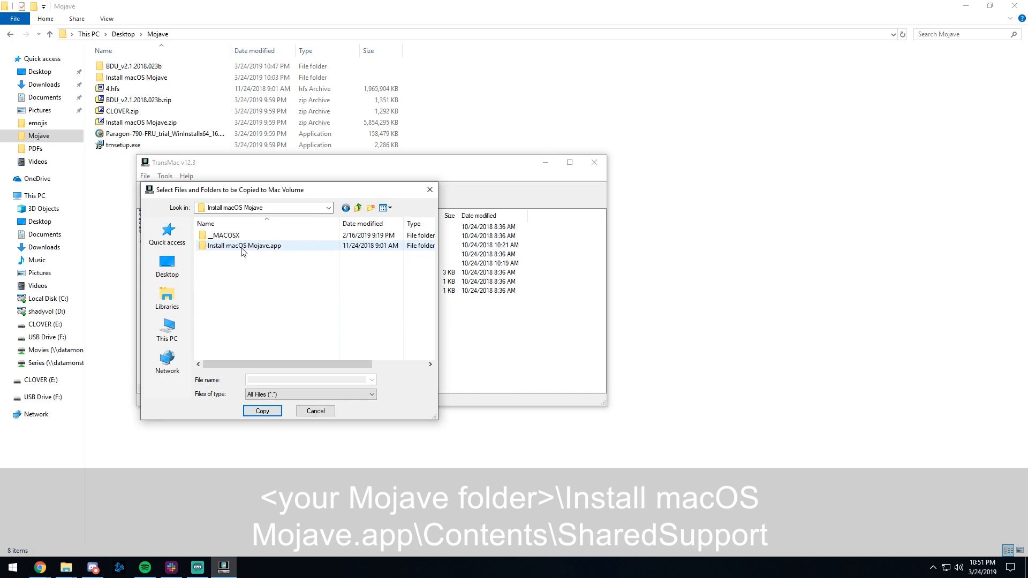
{"action": "left_click", "coordinate": [233, 248]}
{"action": "double_click", "coordinate": [233, 246]}
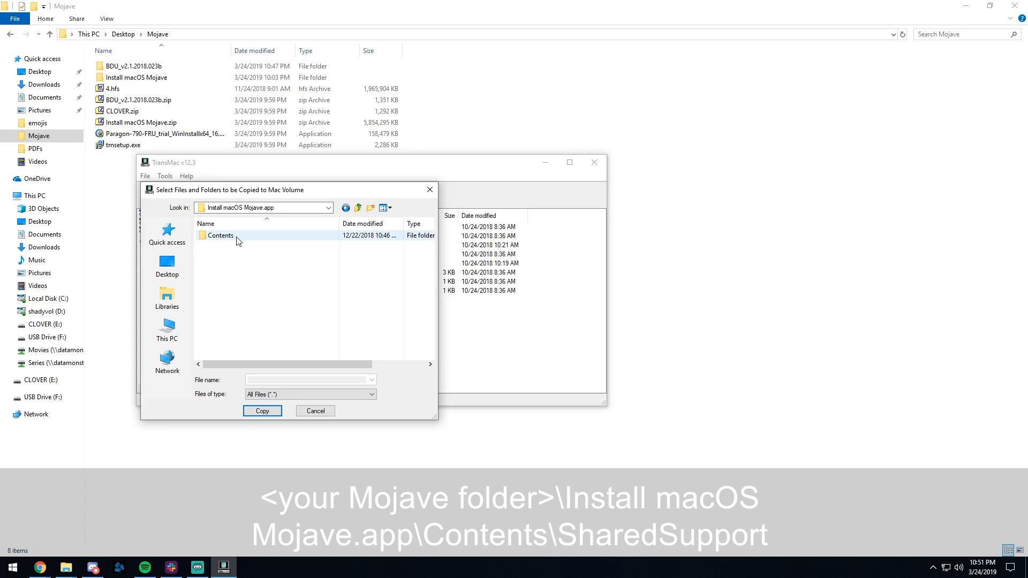
{"action": "double_click", "coordinate": [238, 238]}
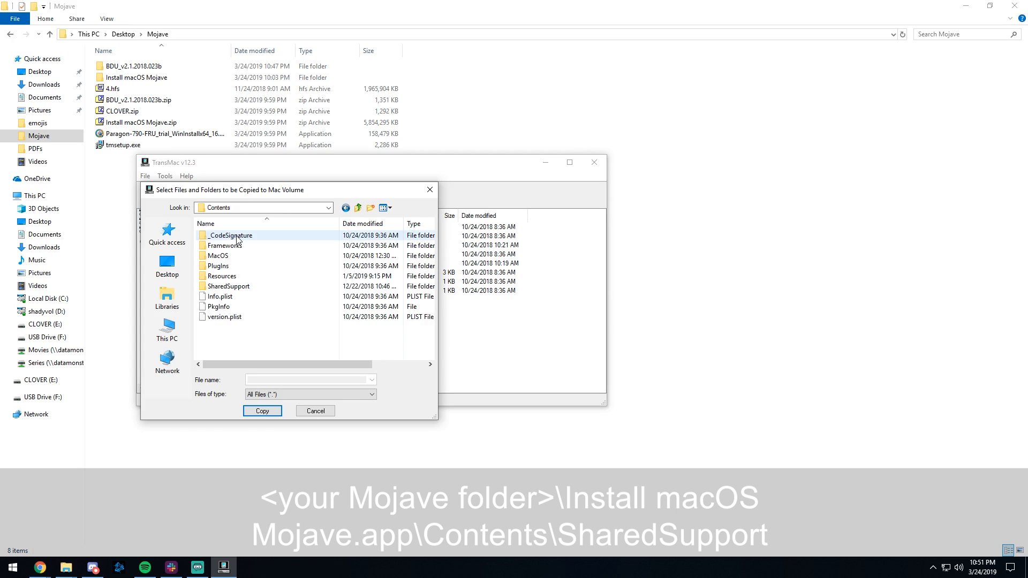
{"action": "left_click", "coordinate": [231, 287]}
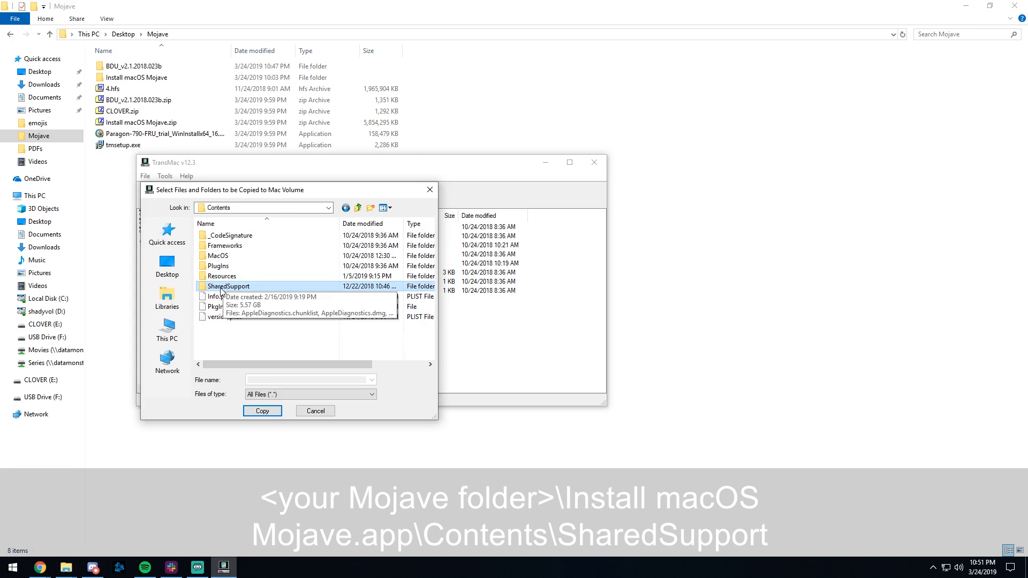
{"action": "left_click", "coordinate": [269, 411]}
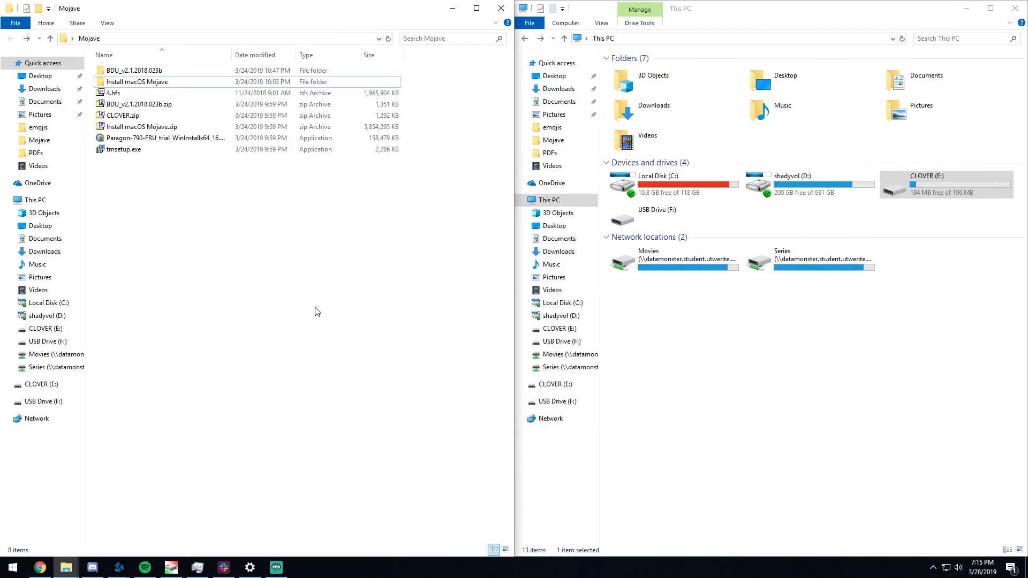
Extract CLOVER.zip directly into the Mojave folder with 7-Zip
{"action": "right_click", "coordinate": [127, 119]}
{"action": "mouse_move", "coordinate": [160, 156]}
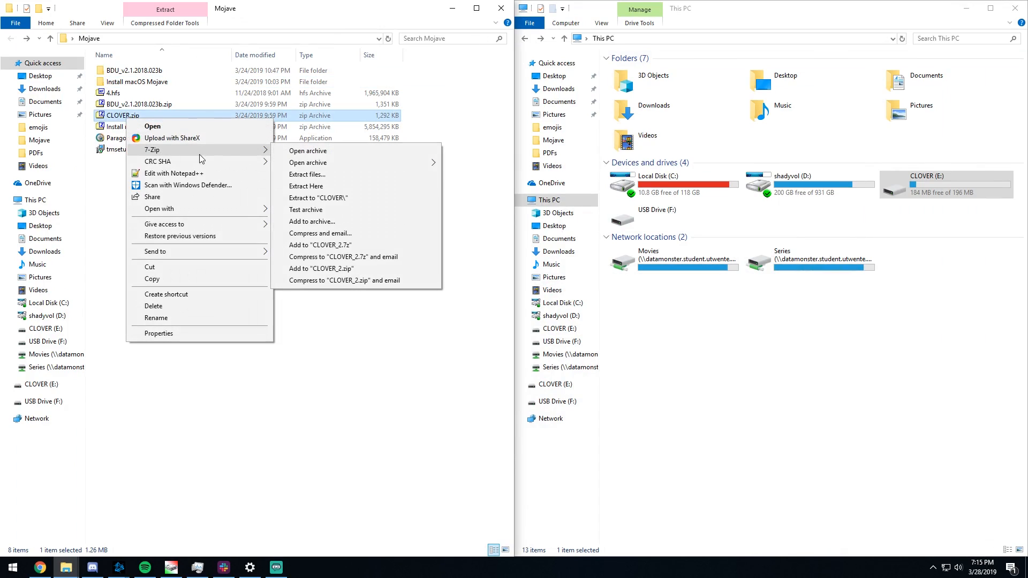
{"action": "left_click", "coordinate": [319, 187]}
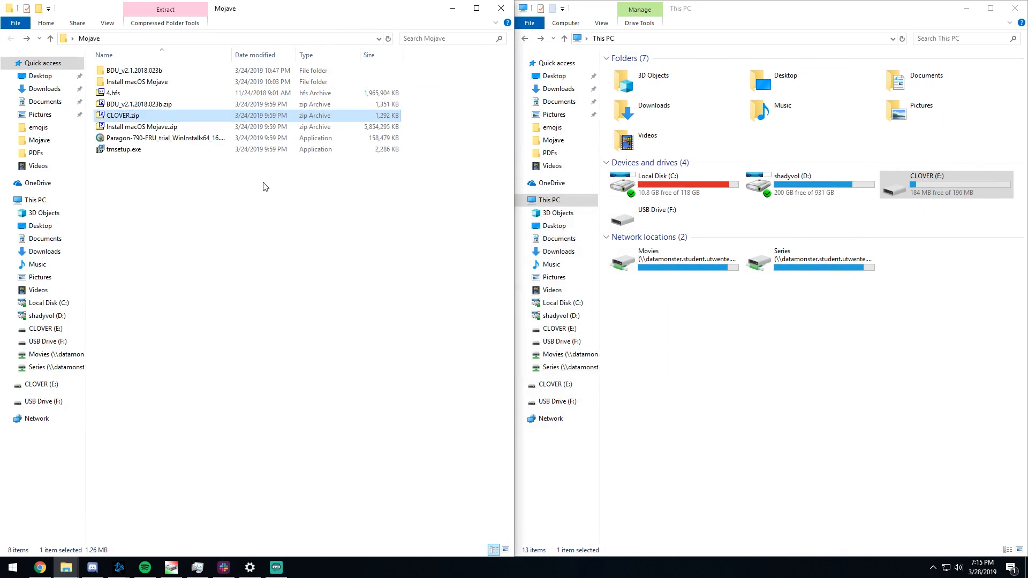
Open the EFI\CLOVER folder on the CLOVER (E:) partition in the second Explorer window
{"action": "left_click", "coordinate": [749, 219]}
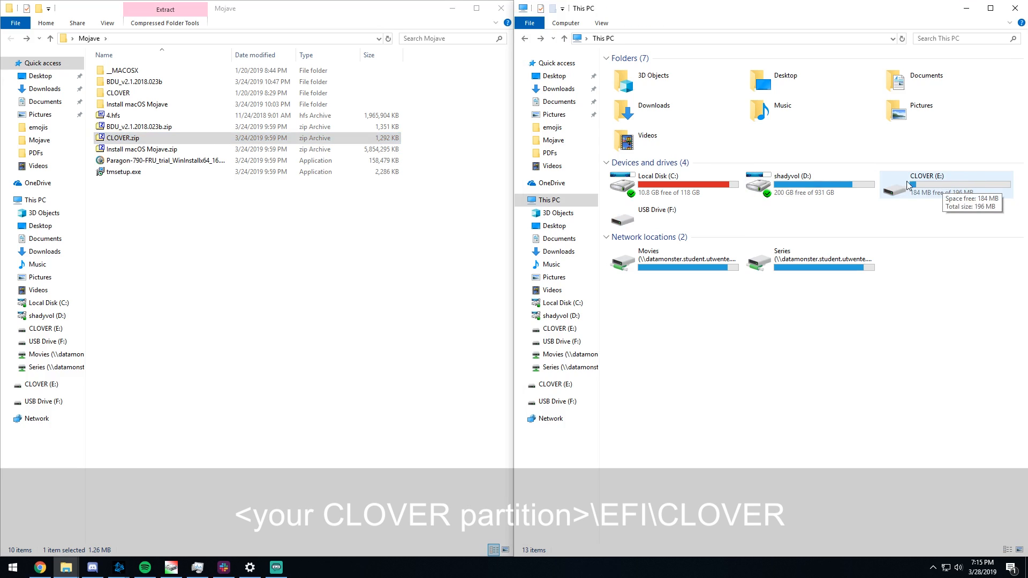
{"action": "double_click", "coordinate": [928, 179]}
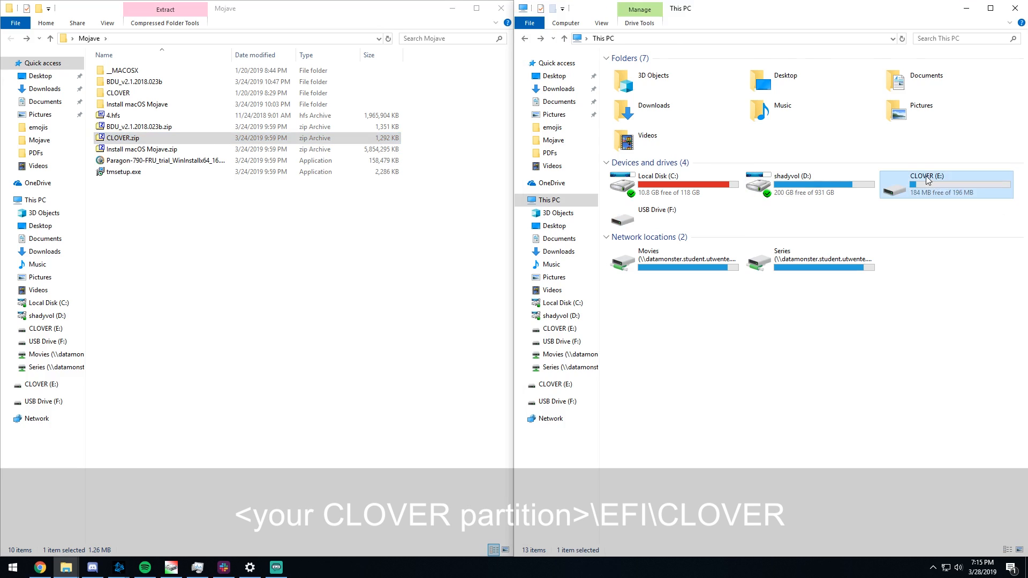
{"action": "double_click", "coordinate": [631, 81]}
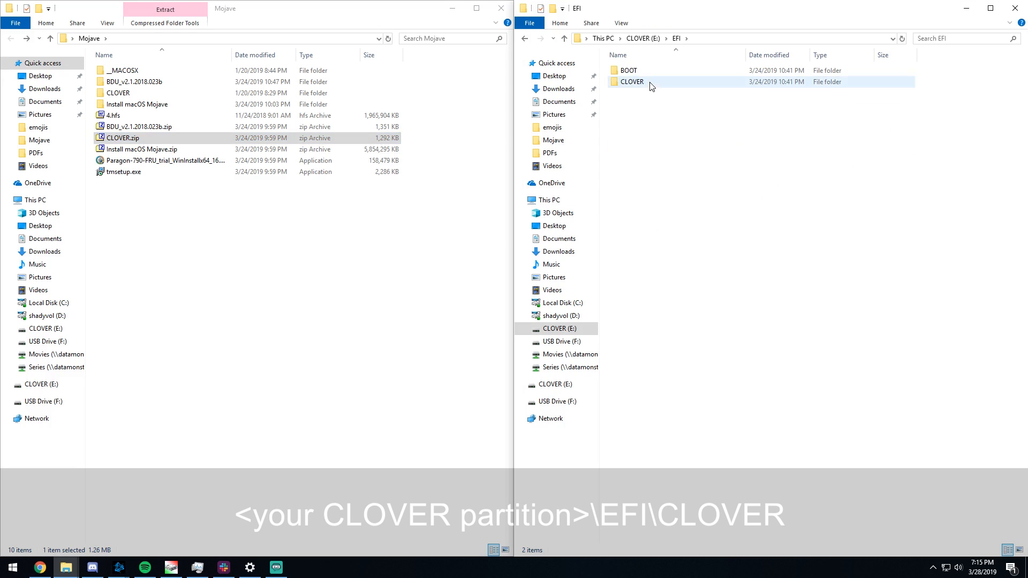
{"action": "double_click", "coordinate": [632, 81]}
Copy everything in Mojave\CLOVER into the partition's EFI\CLOVER folder, replacing same-named files, and return to the Mojave folder
{"action": "double_click", "coordinate": [134, 95]}
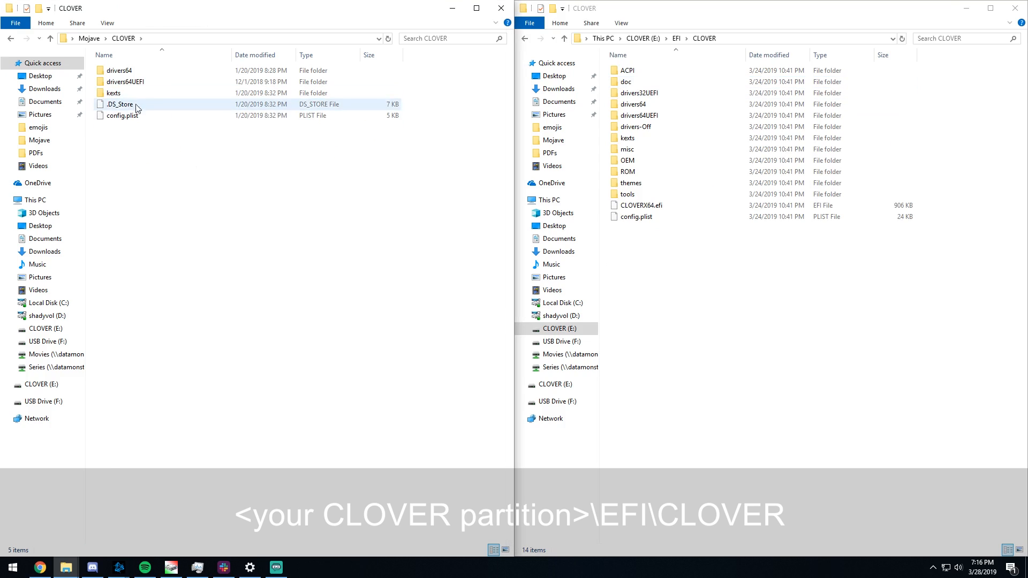
{"action": "left_click_drag", "start_coordinate": [145, 165], "coordinate": [127, 56]}
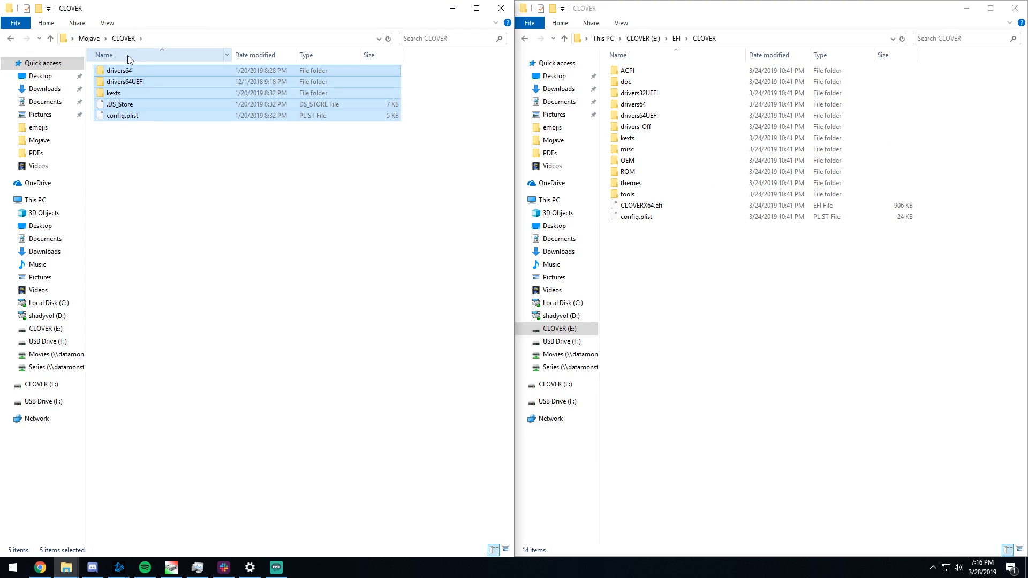
{"action": "left_click", "coordinate": [657, 238]}
{"action": "key", "text": "ctrl+v"}
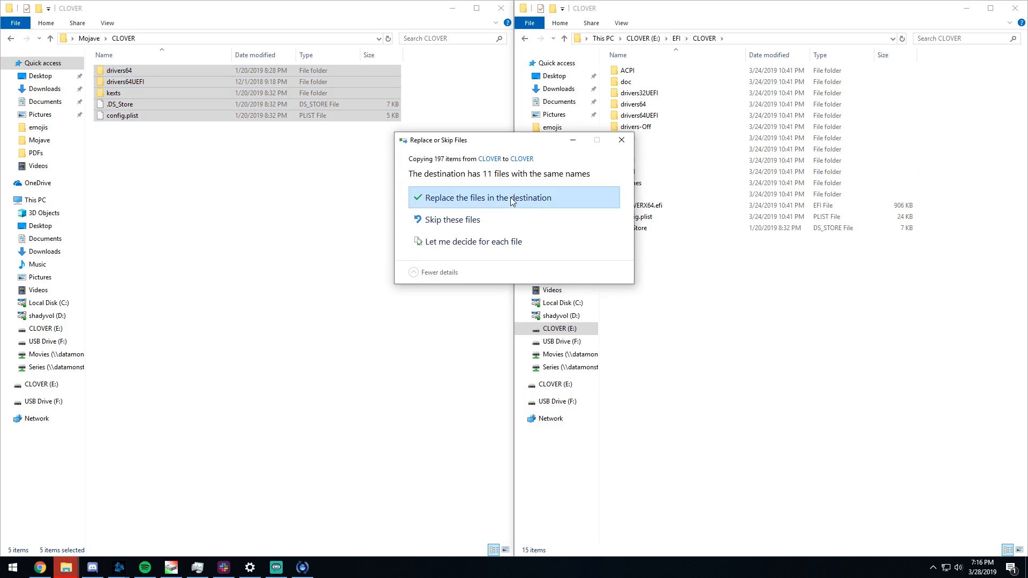
{"action": "left_click", "coordinate": [466, 198]}
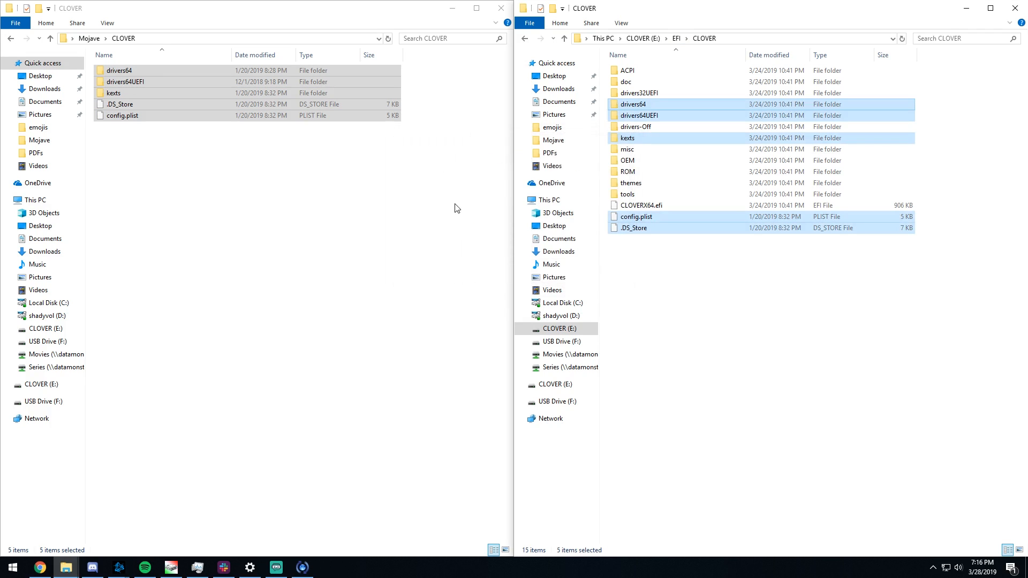
{"action": "left_click", "coordinate": [676, 285]}
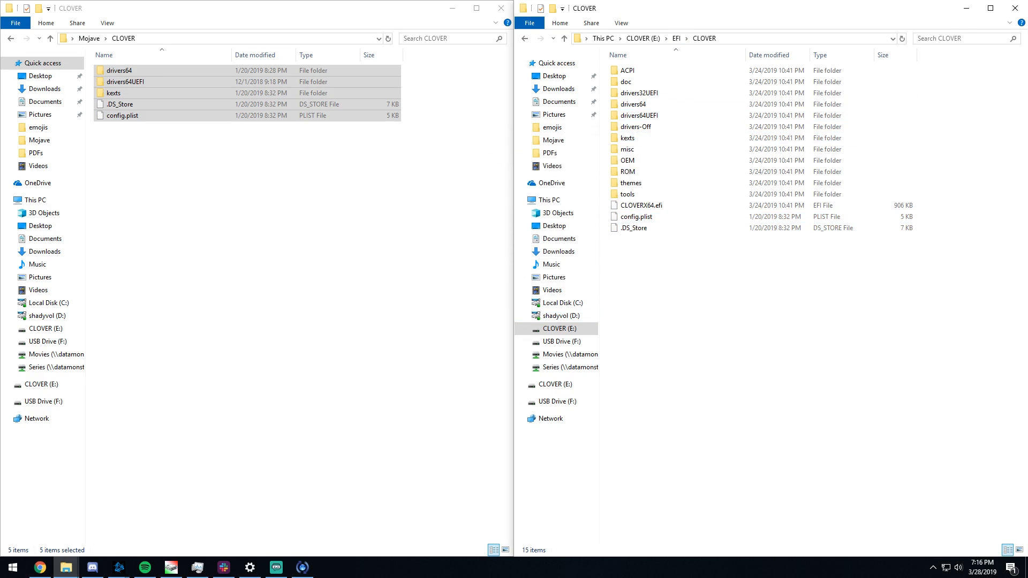
{"action": "left_click", "coordinate": [310, 186]}
{"action": "key", "text": "BackSpace"}
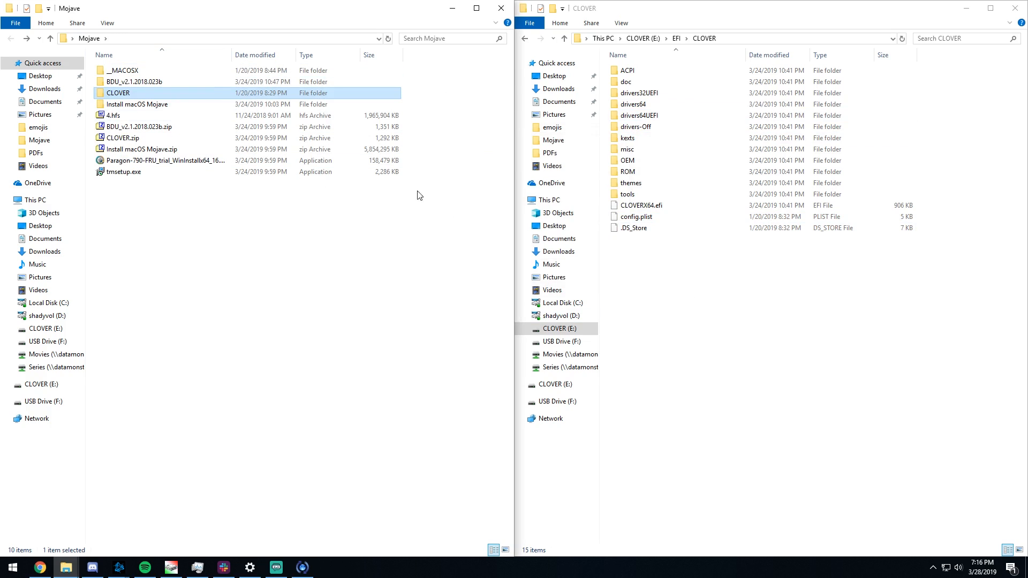
Switch to the browser and try to download config.plist.zip from the AMD-OSX/AMD_Vanilla GitHub repository into the Mojave folder
{"action": "key", "text": "alt+Tab"}
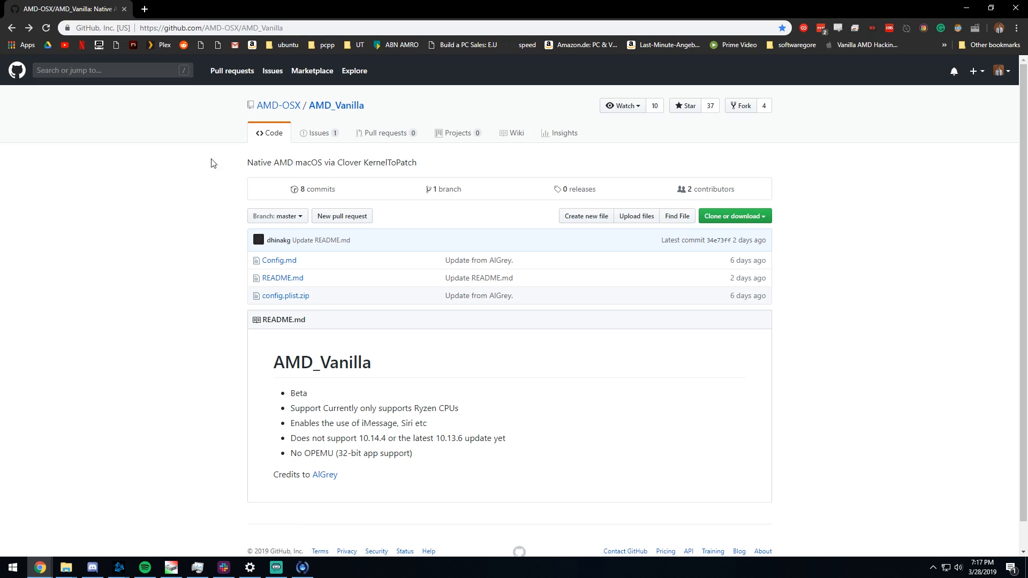
{"action": "left_click", "coordinate": [296, 299]}
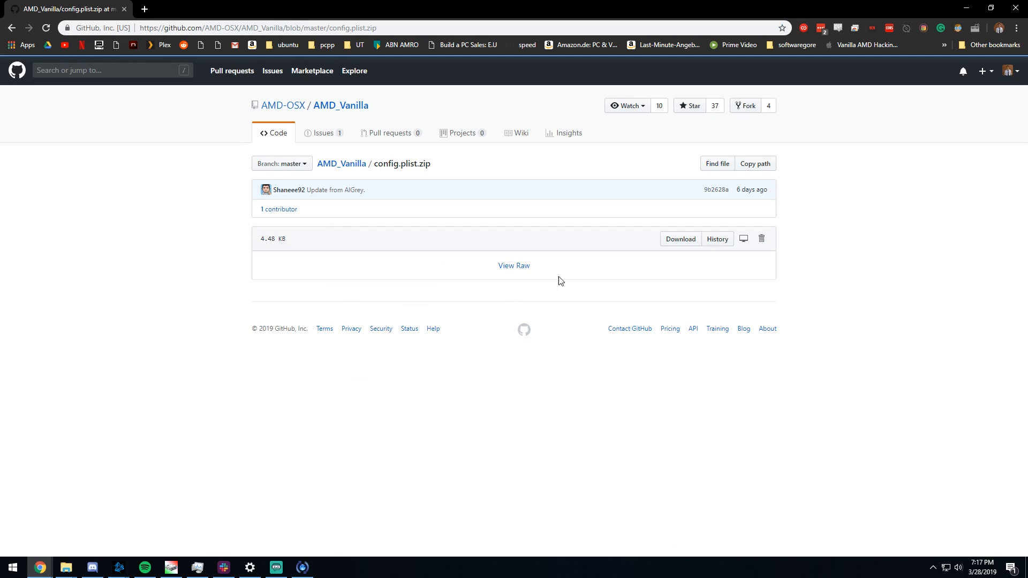
{"action": "left_click", "coordinate": [694, 243]}
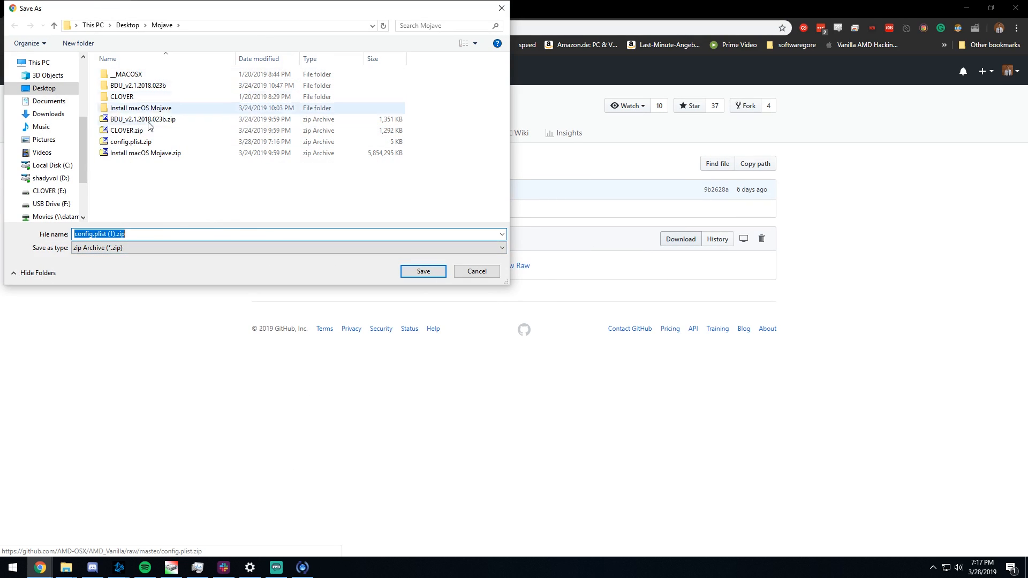
{"action": "left_click", "coordinate": [471, 271]}
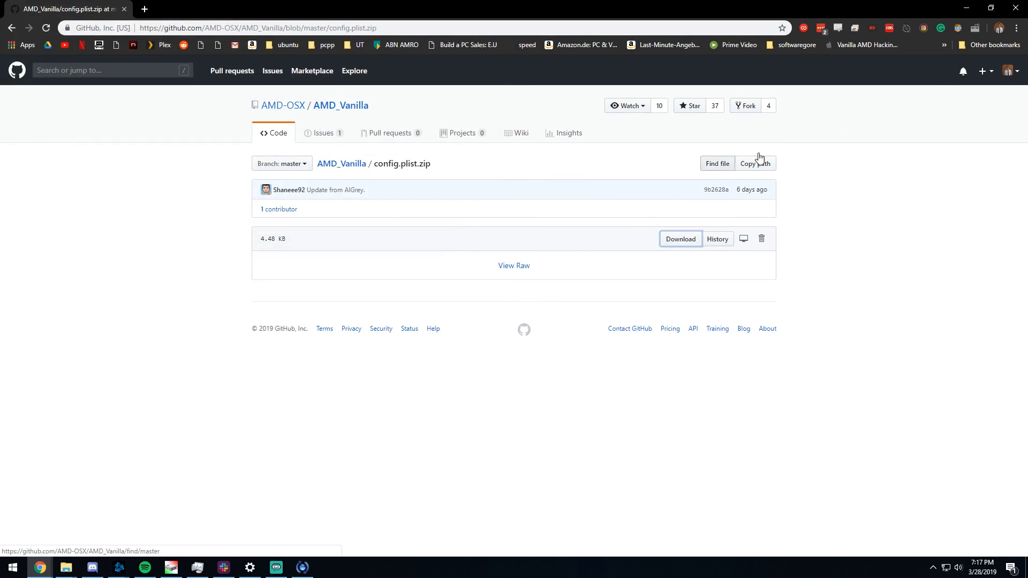
{"action": "left_click", "coordinate": [966, 9]}
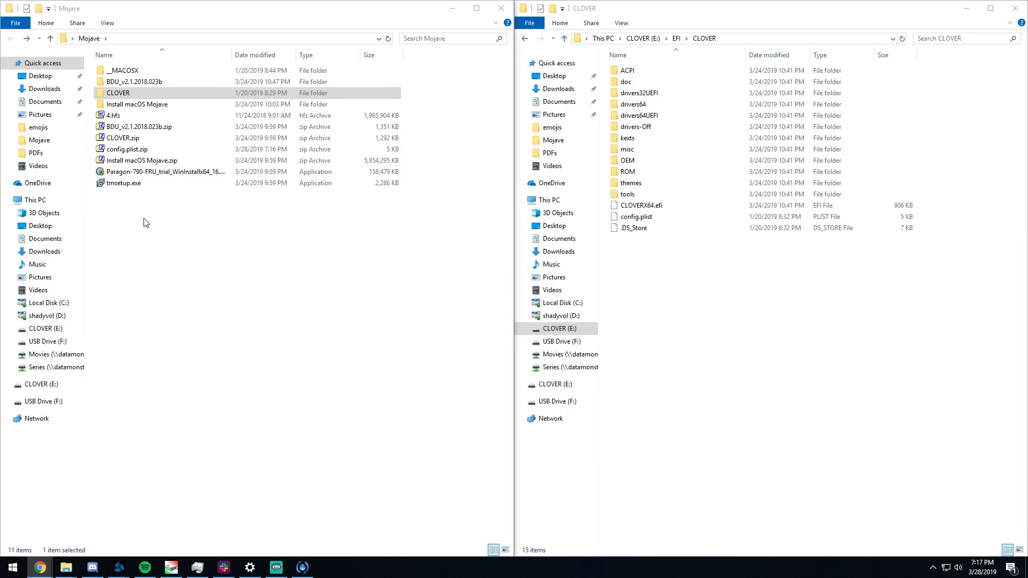
Extract config.plist.zip directly into the Mojave folder with 7-Zip
{"action": "right_click", "coordinate": [136, 149]}
{"action": "mouse_move", "coordinate": [232, 181]}
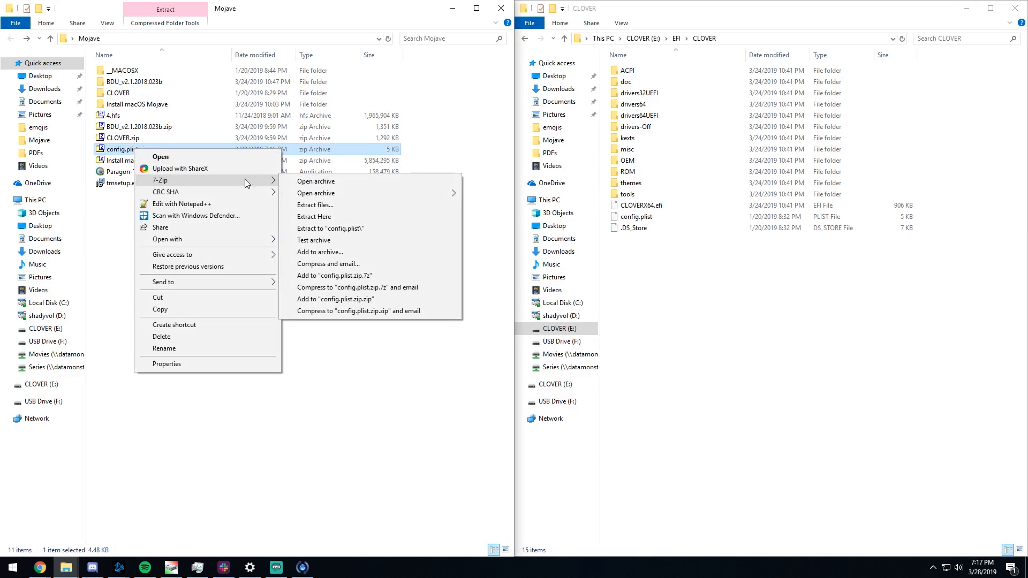
{"action": "left_click", "coordinate": [325, 219]}
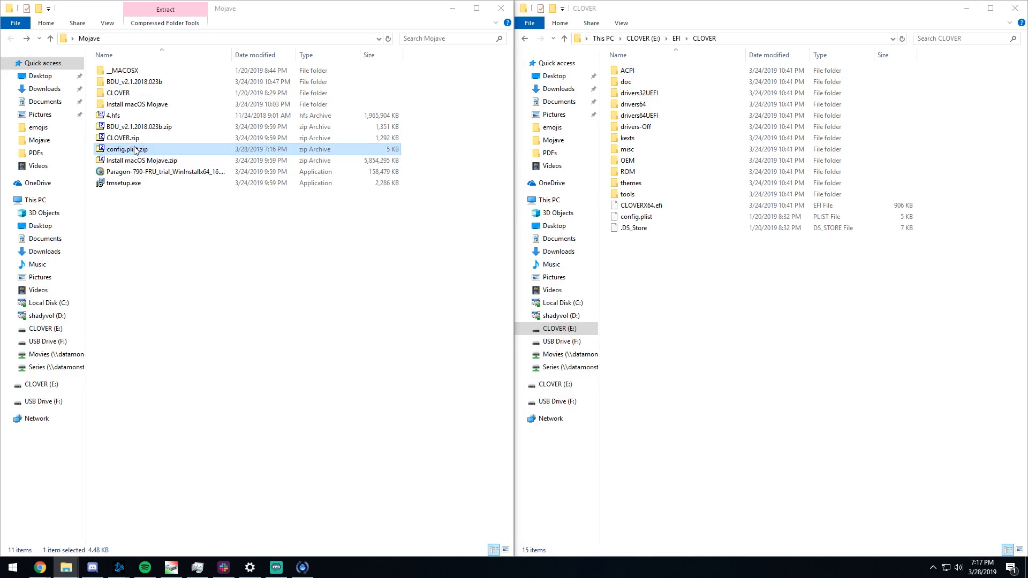
Copy the extracted config.plist into EFI\CLOVER on the CLOVER (E:) partition, replacing the existing file
{"action": "left_click", "coordinate": [134, 150]}
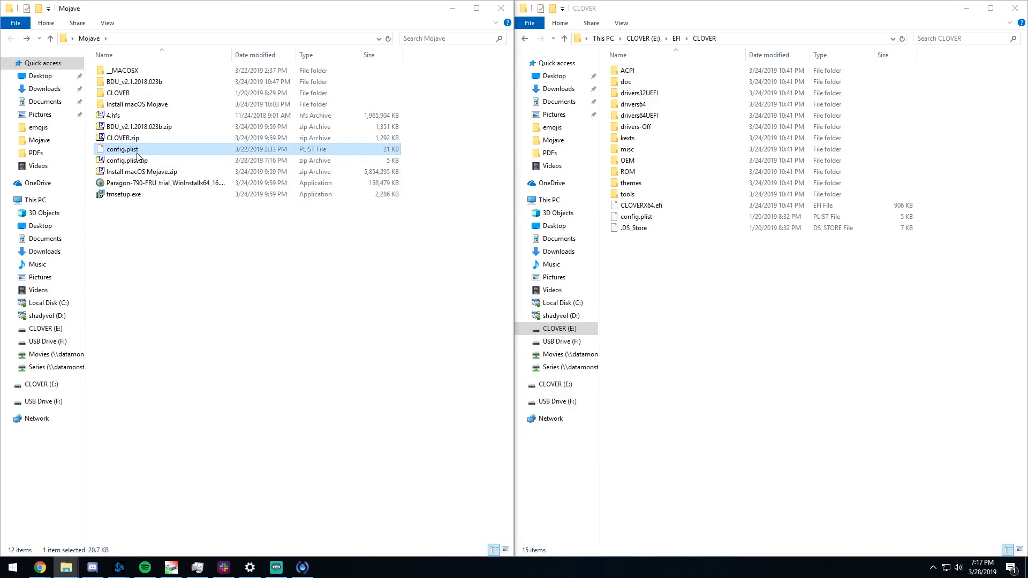
{"action": "left_click", "coordinate": [715, 264]}
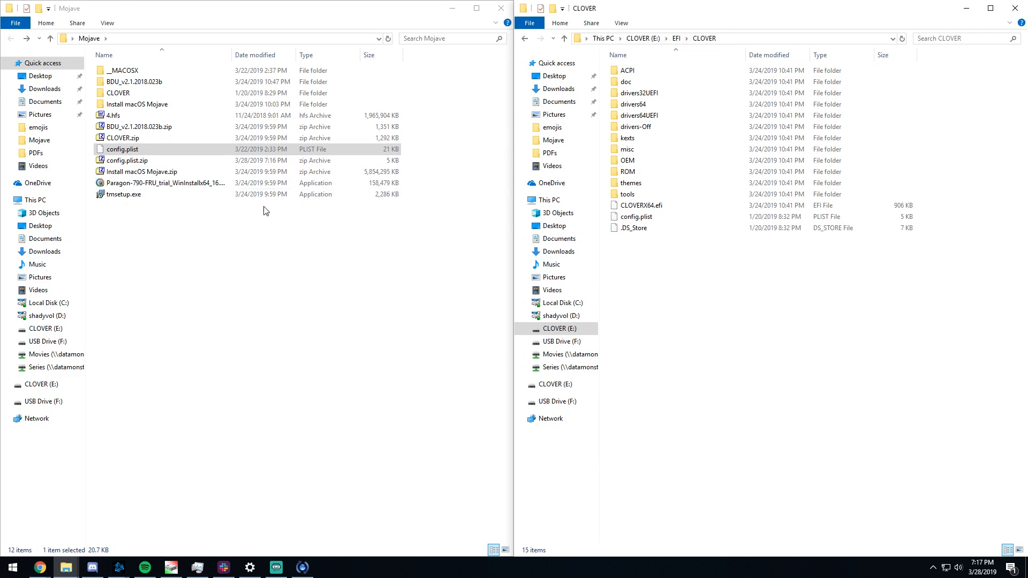
{"action": "left_click_drag", "start_coordinate": [161, 150], "coordinate": [669, 258]}
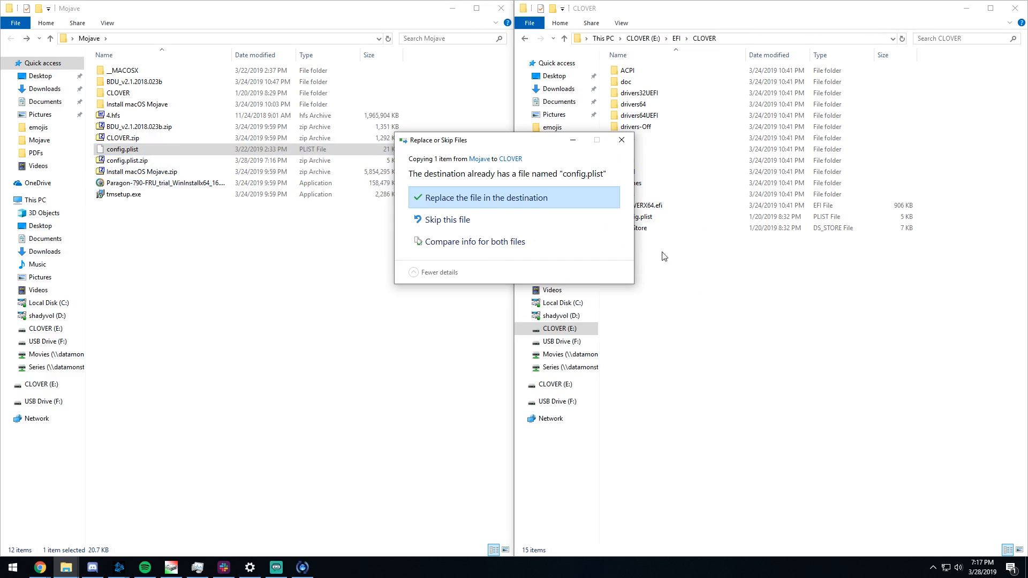
{"action": "left_click", "coordinate": [561, 197]}
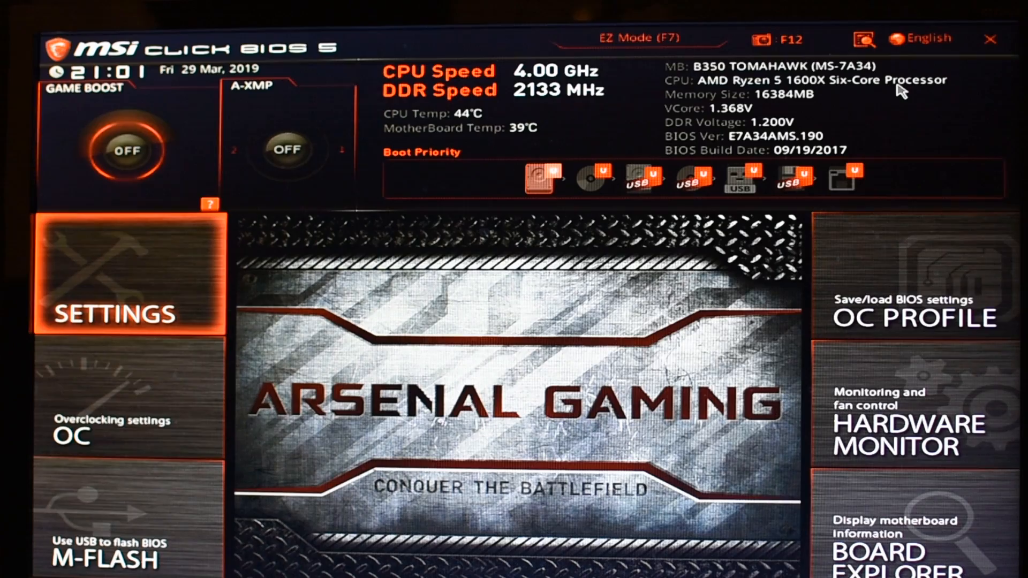
In MSI Click BIOS 5, open the CPU Features page of the overclocking settings
{"action": "key", "text": "Down"}
{"action": "key", "text": "Return"}
{"action": "key", "text": "Down"}
{"action": "key", "text": "Down"}
{"action": "key", "text": "Down"}
{"action": "key", "text": "Down"}
{"action": "key", "text": "Down"}
{"action": "key", "text": "Down"}
{"action": "key", "text": "Down"}
{"action": "key", "text": "Down"}
{"action": "key", "text": "Down"}
{"action": "key", "text": "Down"}
{"action": "key", "text": "Down"}
{"action": "key", "text": "Down"}
{"action": "key", "text": "Down"}
{"action": "key", "text": "Down"}
{"action": "key", "text": "Down"}
{"action": "key", "text": "Down"}
{"action": "key", "text": "Down"}
{"action": "key", "text": "Down"}
{"action": "key", "text": "Down"}
{"action": "key", "text": "Down"}
{"action": "key", "text": "Up"}
{"action": "key", "text": "Up"}
{"action": "key", "text": "Up"}
{"action": "key", "text": "Up"}
{"action": "key", "text": "Up"}
{"action": "key", "text": "Down"}
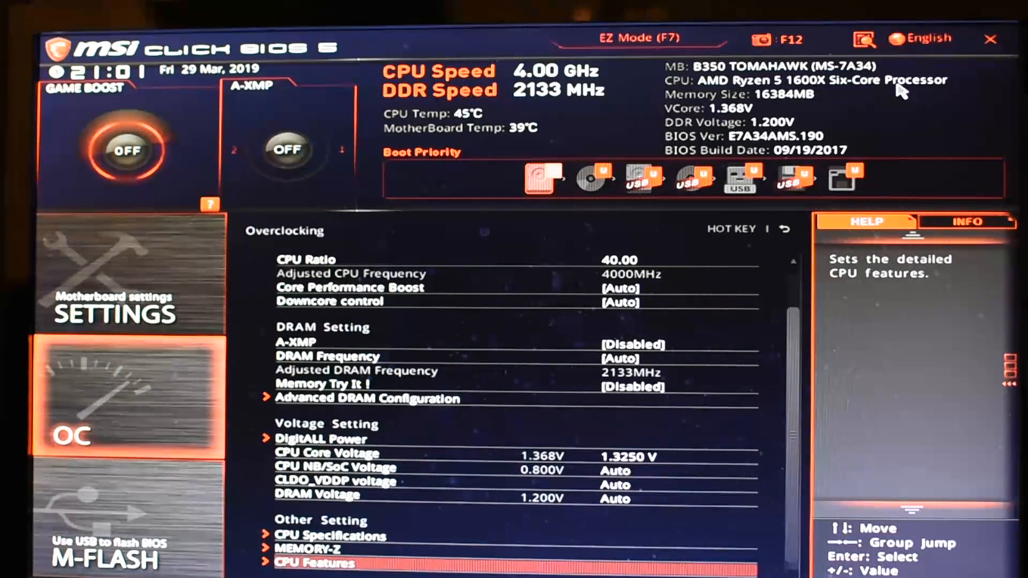
{"action": "key", "text": "Return"}
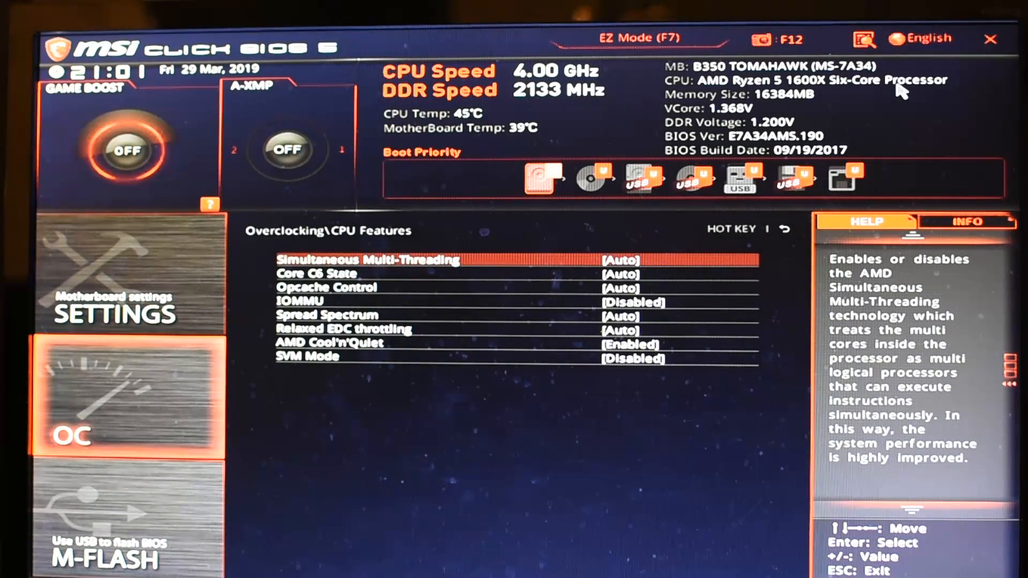
Check the SVM Mode, AMD Cool'n'Quiet, IOMMU and Core C6 State settings in CPU Features
{"action": "key", "text": "Down"}
{"action": "key", "text": "Down"}
{"action": "key", "text": "Down"}
{"action": "key", "text": "Down"}
{"action": "key", "text": "Down"}
{"action": "key", "text": "Down"}
{"action": "key", "text": "Down"}
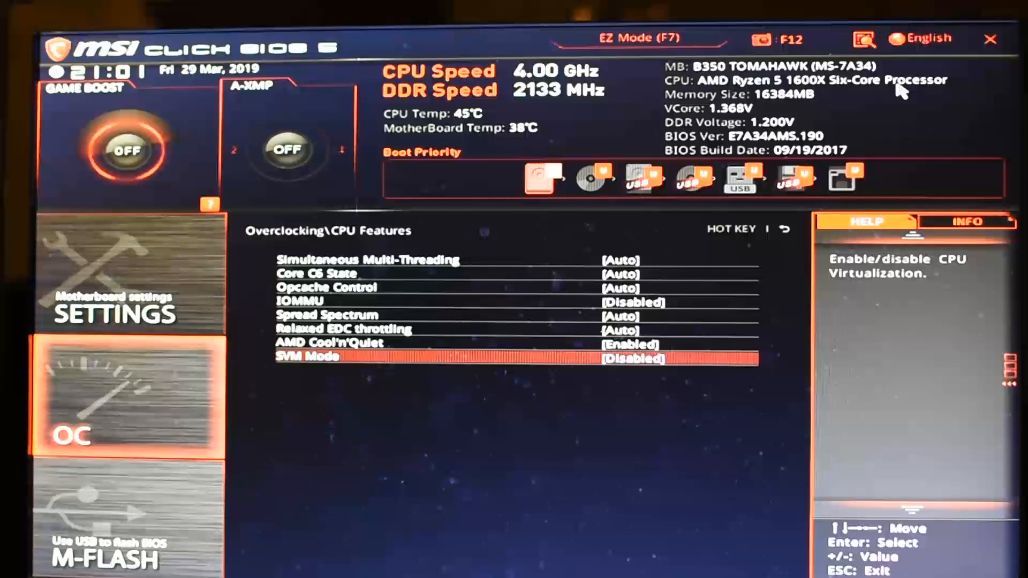
{"action": "key", "text": "Up"}
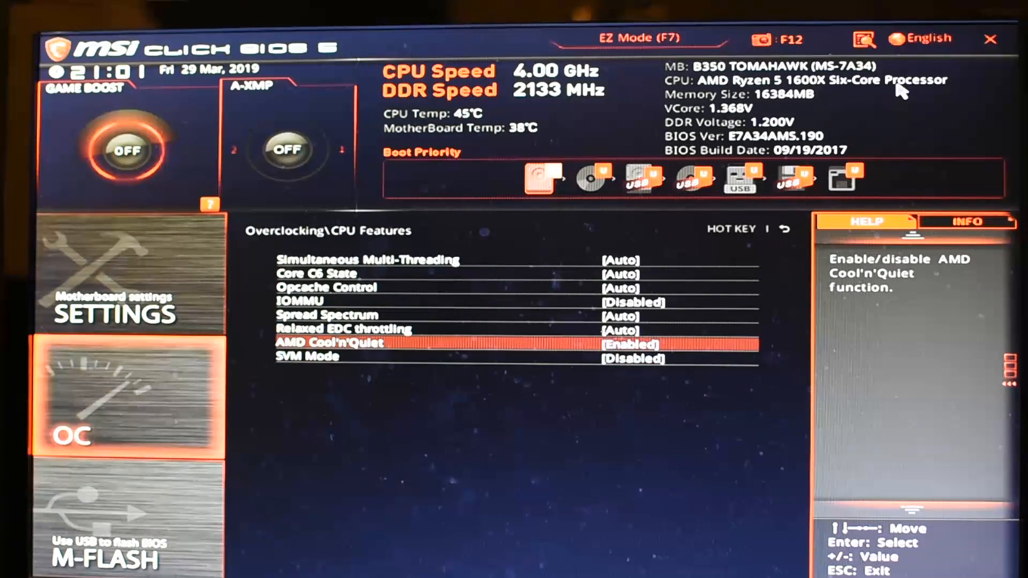
{"action": "key", "text": "Up"}
{"action": "key", "text": "Up"}
{"action": "key", "text": "Up"}
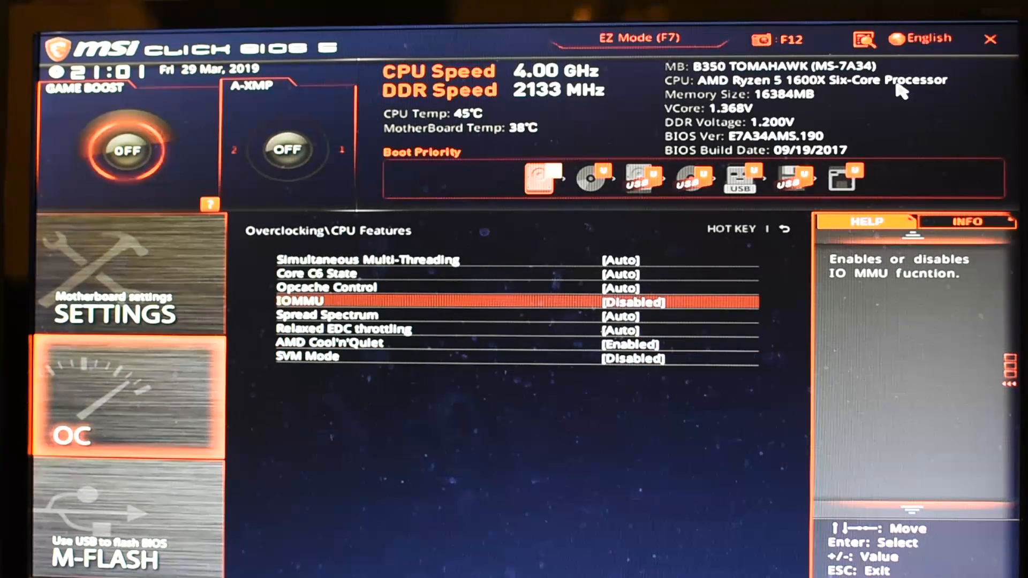
{"action": "key", "text": "Up"}
{"action": "key", "text": "Up"}
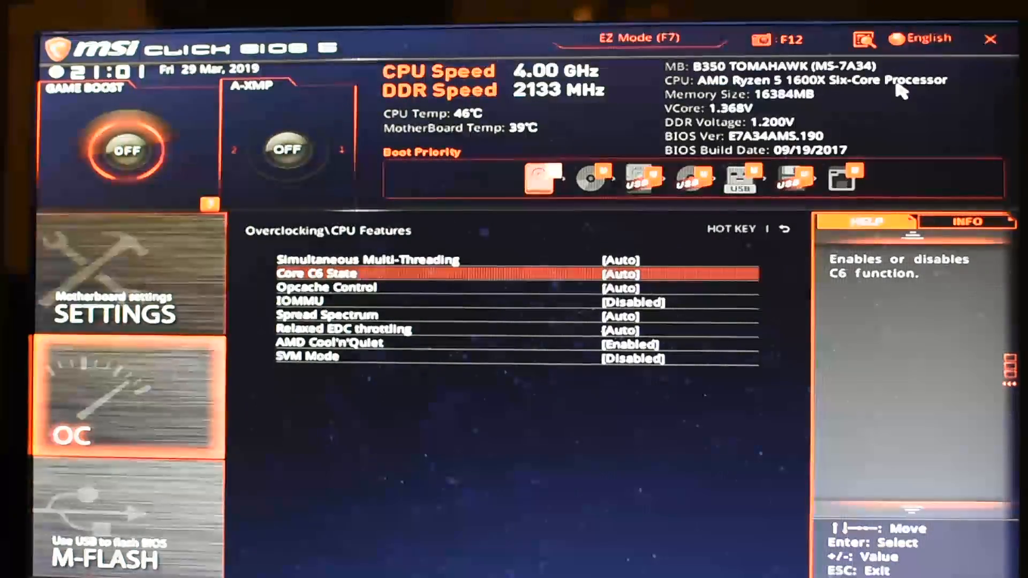
Check the SATA Mode option under Integrated Peripherals in the BIOS advanced settings, leaving it without choosing another mode
{"action": "key", "text": "Return"}
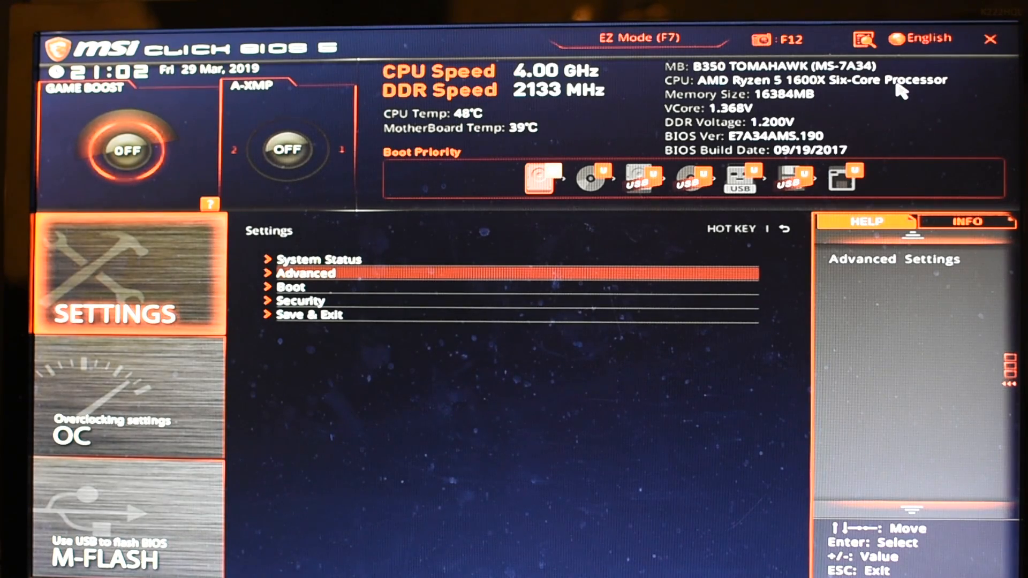
{"action": "key", "text": "Return"}
{"action": "key", "text": "Down"}
{"action": "key", "text": "Down"}
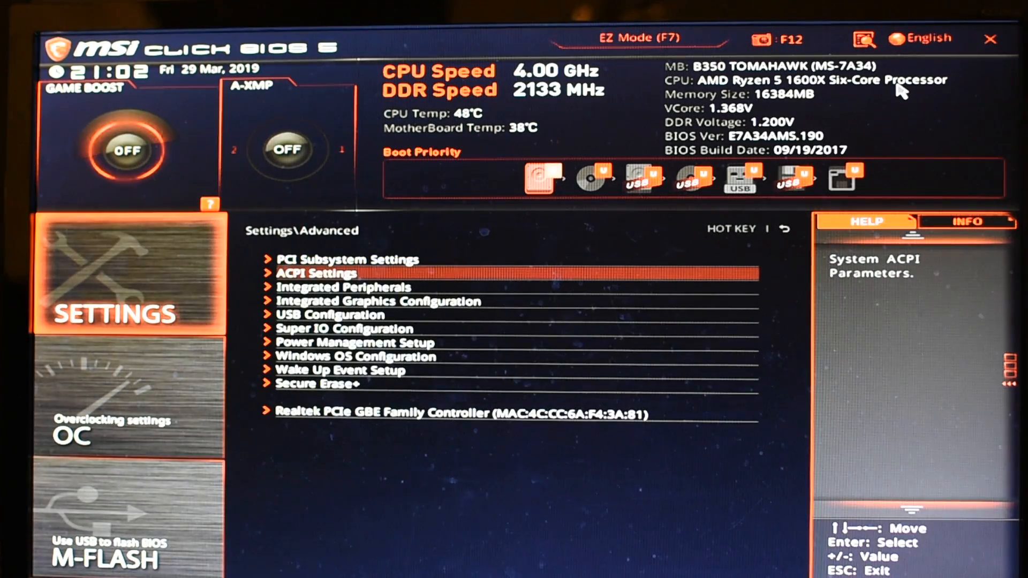
{"action": "key", "text": "Return"}
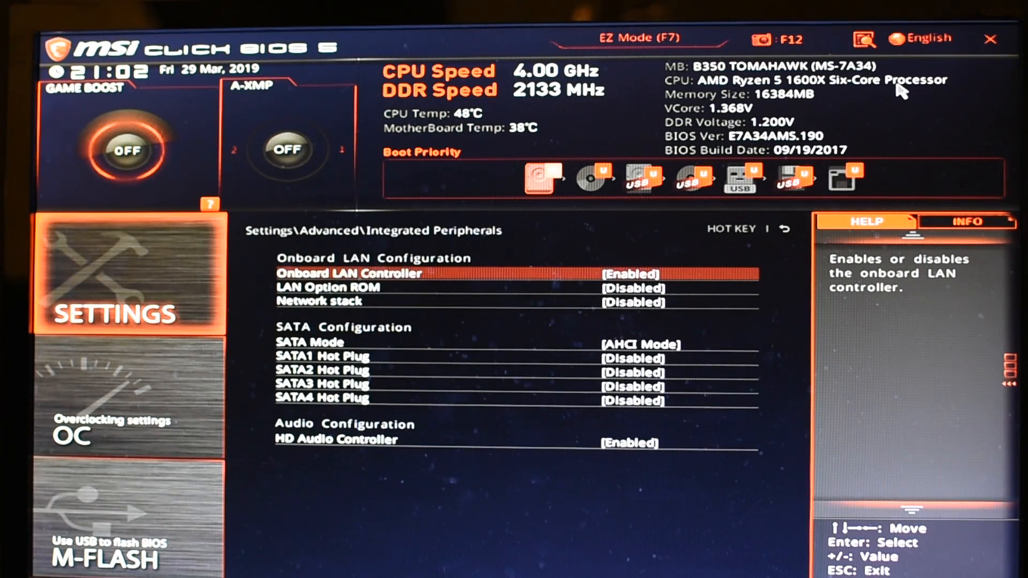
{"action": "key", "text": "Down"}
{"action": "key", "text": "Down"}
{"action": "key", "text": "Down"}
{"action": "key", "text": "Return"}
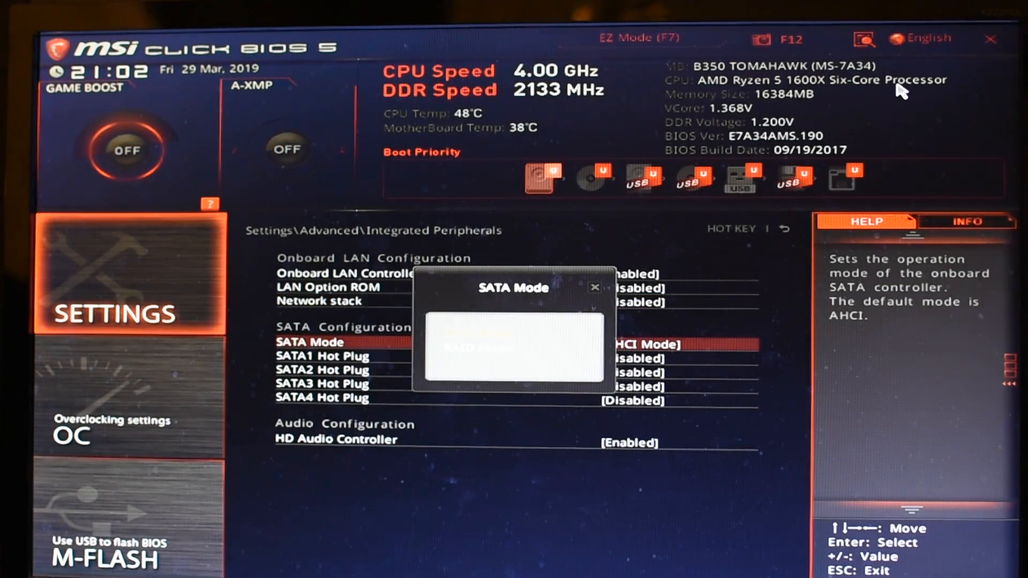
{"action": "key", "text": "Escape"}
{"action": "key", "text": "Escape"}
Check XHCI Hand-off and Legacy USB Support in the USB Configuration page and return to the advanced settings
{"action": "key", "text": "Up"}
{"action": "key", "text": "Up"}
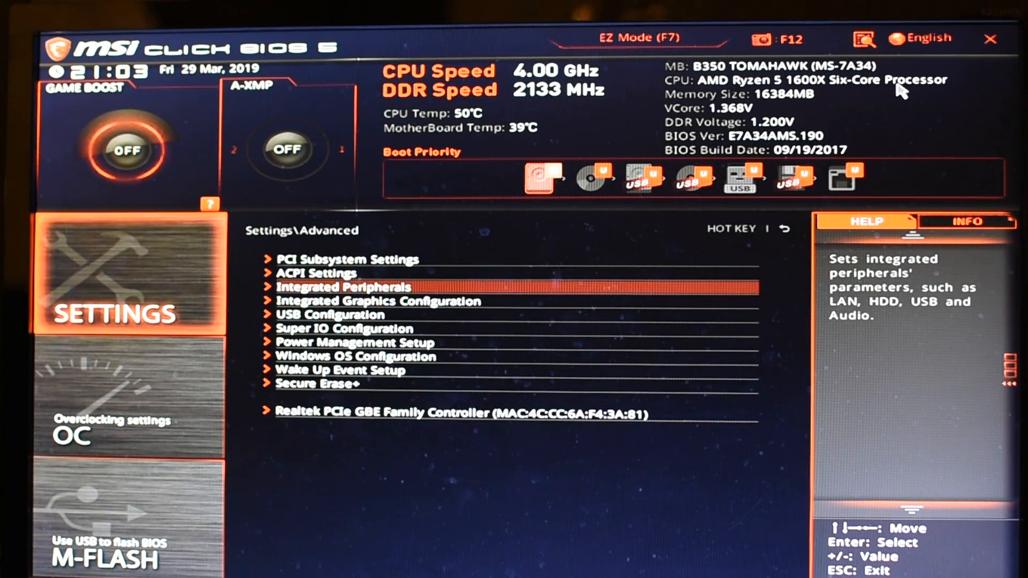
{"action": "key", "text": "Down"}
{"action": "key", "text": "Down"}
{"action": "key", "text": "Down"}
{"action": "key", "text": "Up"}
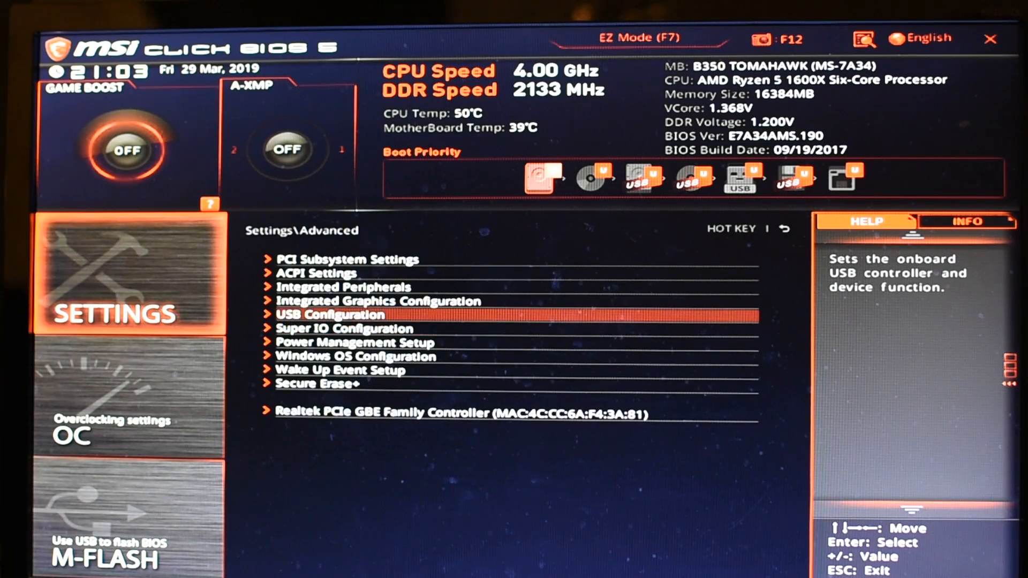
{"action": "key", "text": "Return"}
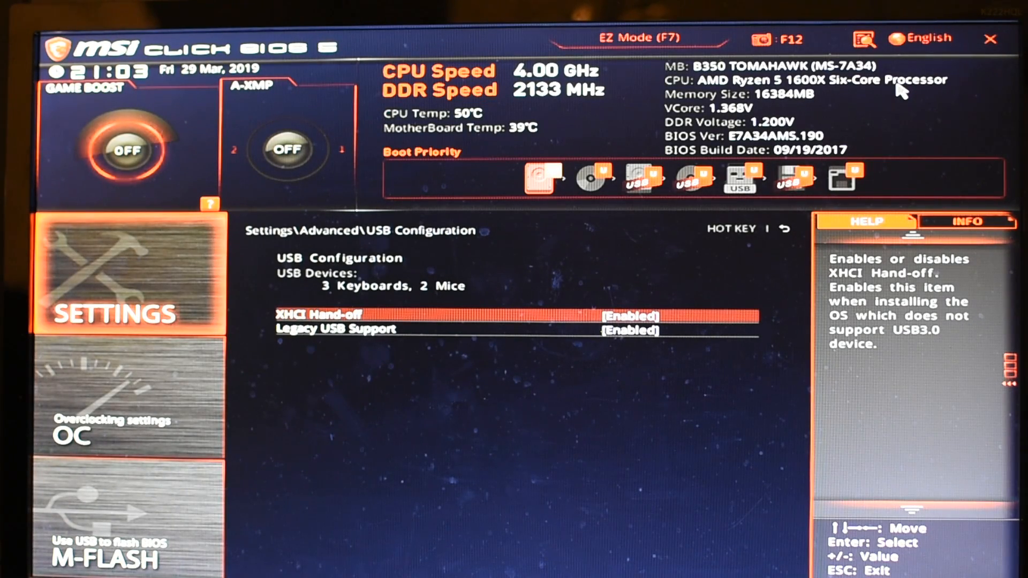
{"action": "key", "text": "Down"}
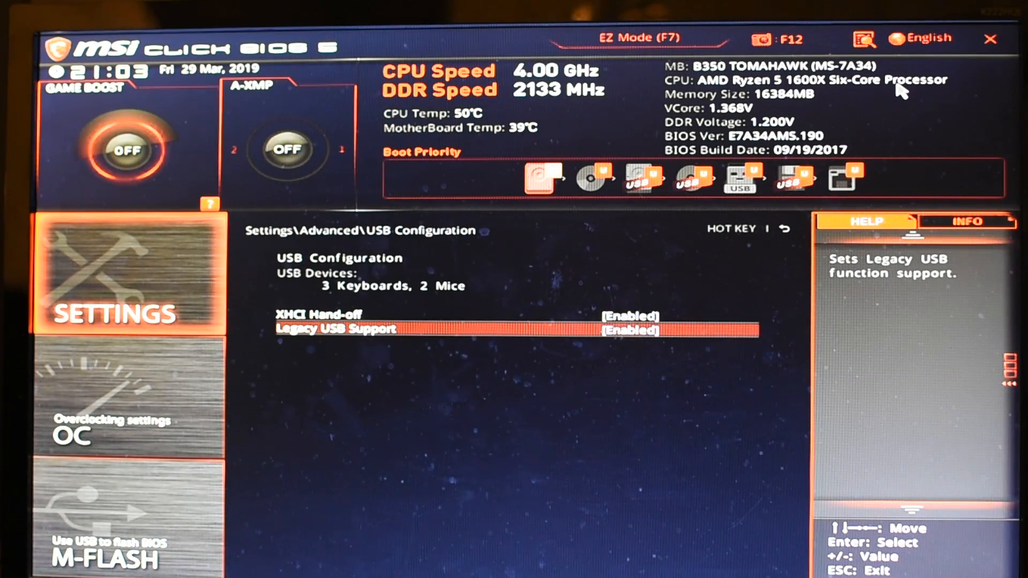
{"action": "key", "text": "Escape"}
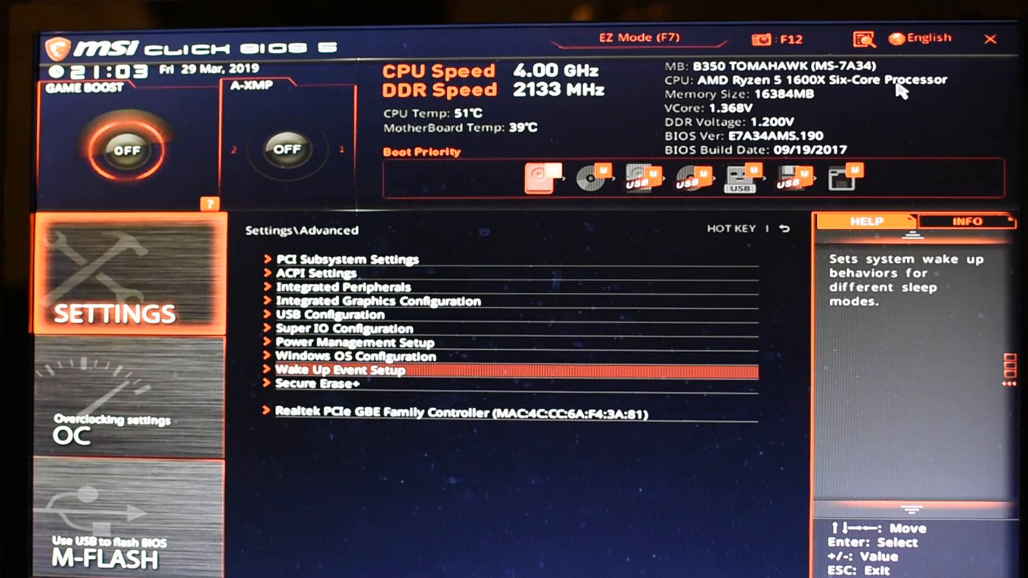